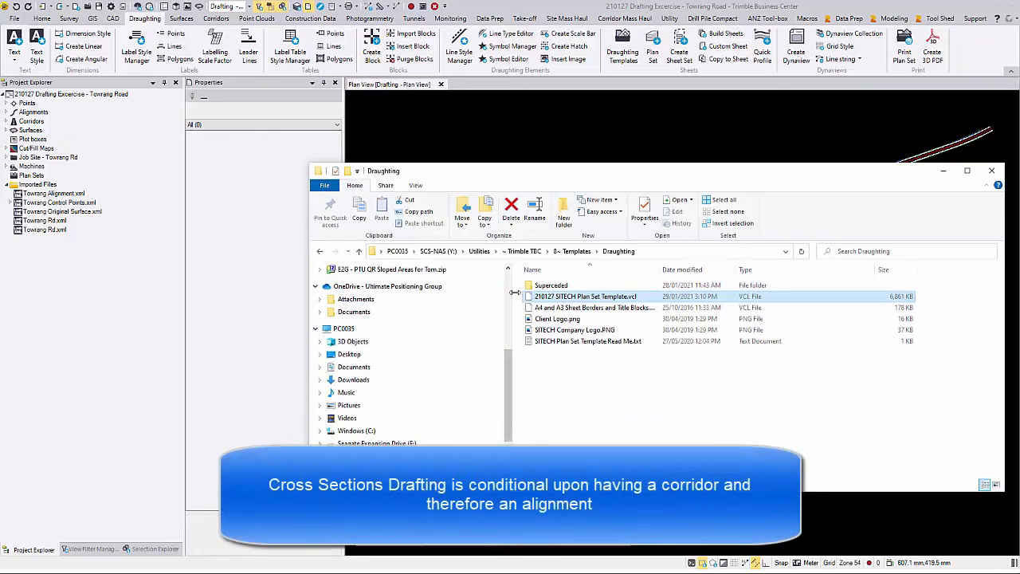
# Step: Import 210127 SITECH Plan Set Template.vcl into the Towrang Road project and minimise Explorer
pyautogui.moveTo(544, 298); pyautogui.dragTo(592, 128)
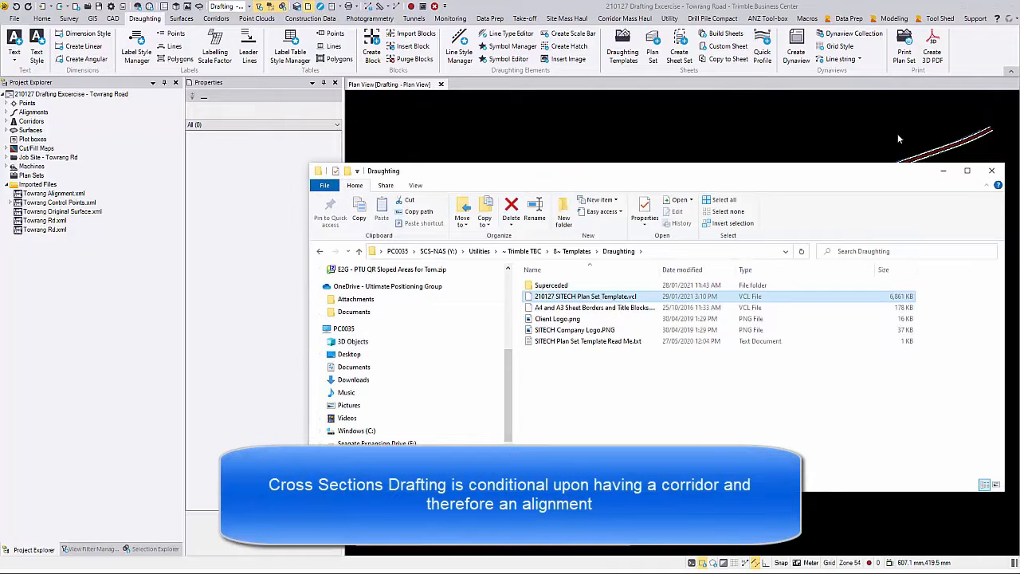
pyautogui.click(943, 171)
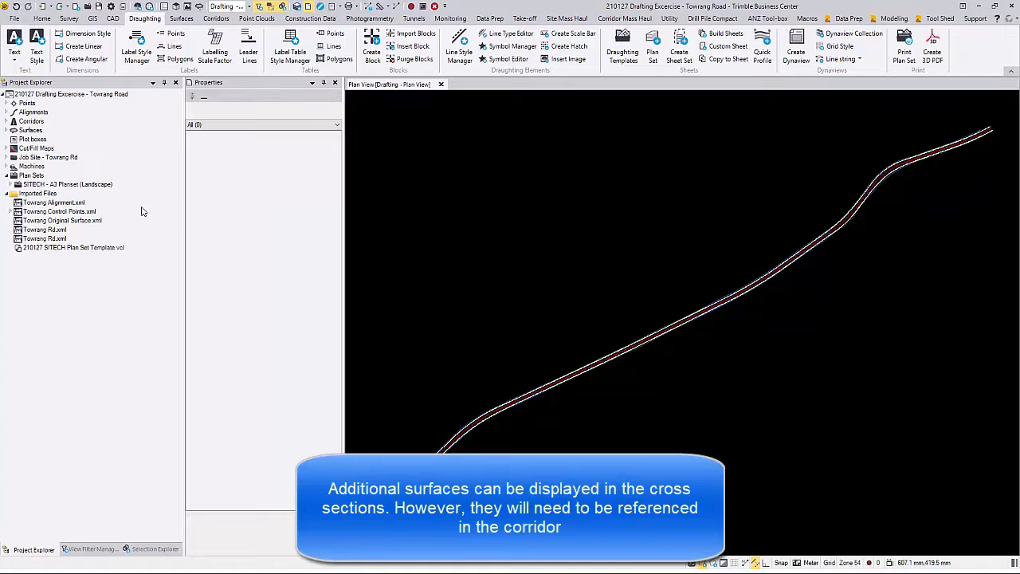
# Step: Edit the A3 Sections sheet set under SITECH - A3 Planset using the Towrang Road corridor
pyautogui.click(14, 184)
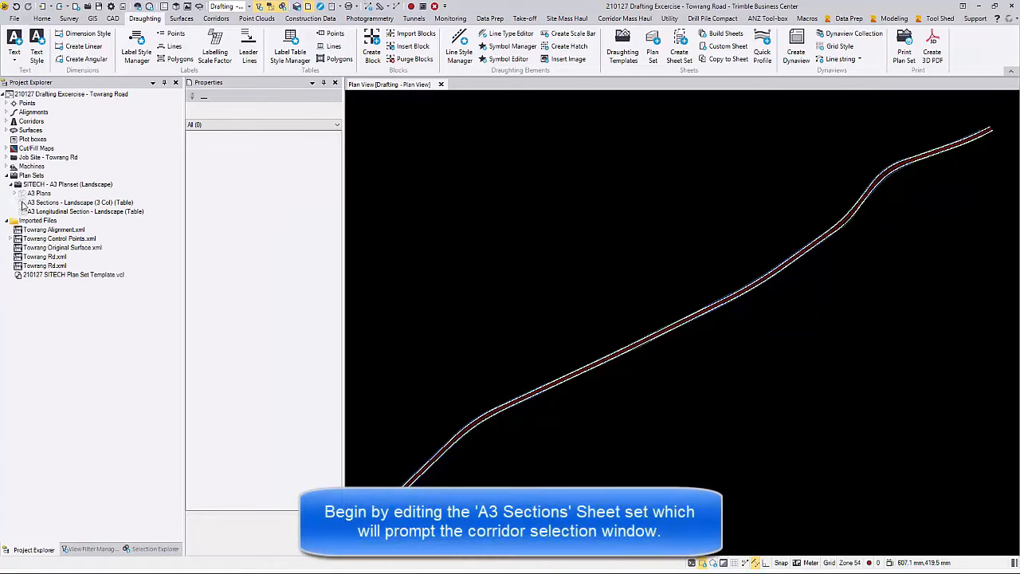
pyautogui.rightClick(38, 204)
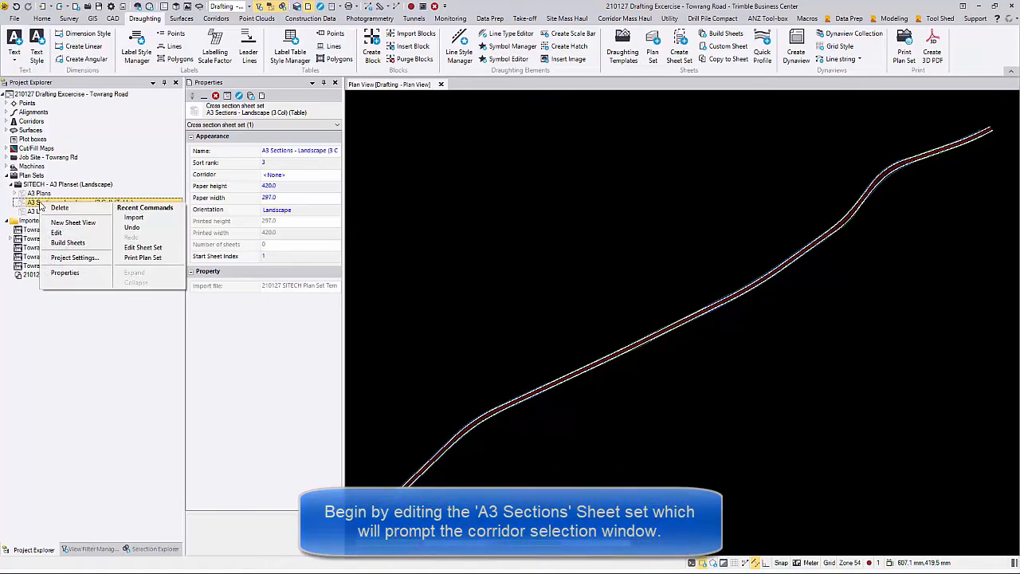
pyautogui.click(65, 233)
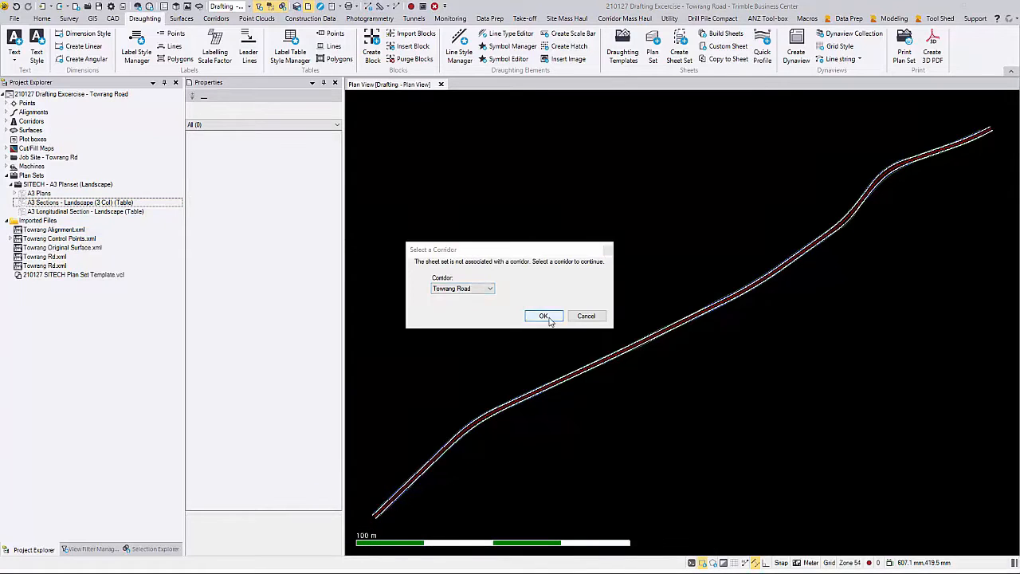
pyautogui.click(543, 316)
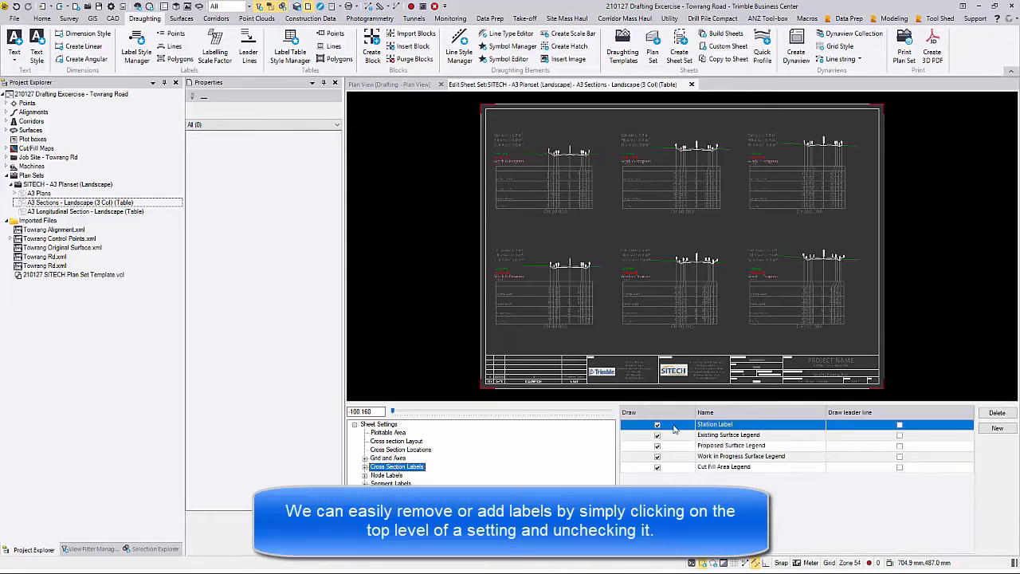
# Step: Keep station labels drawn and display the 400.0 × 247.0 mm plottable area settings
pyautogui.scroll(3, 589, 323)
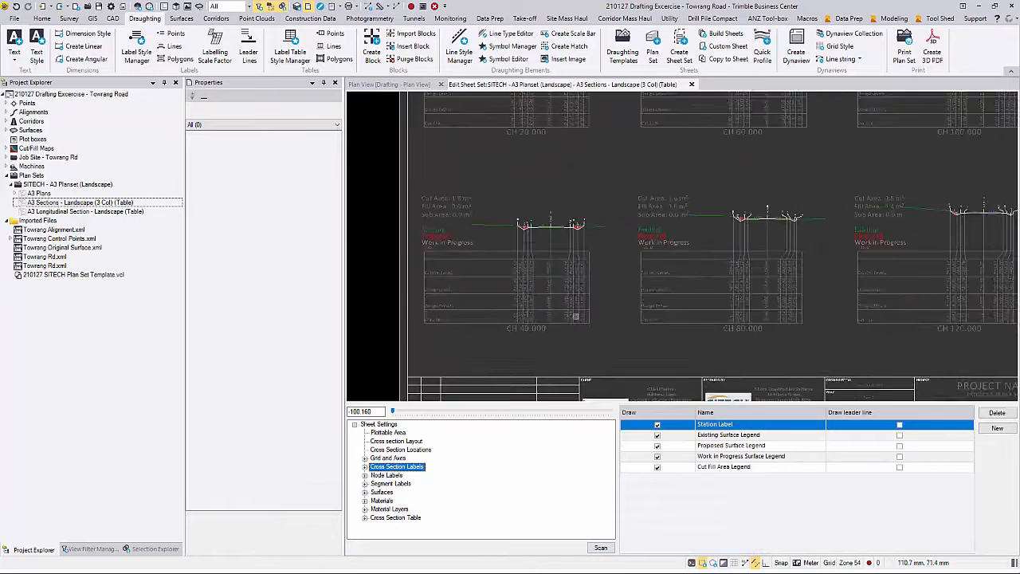
pyautogui.click(657, 424)
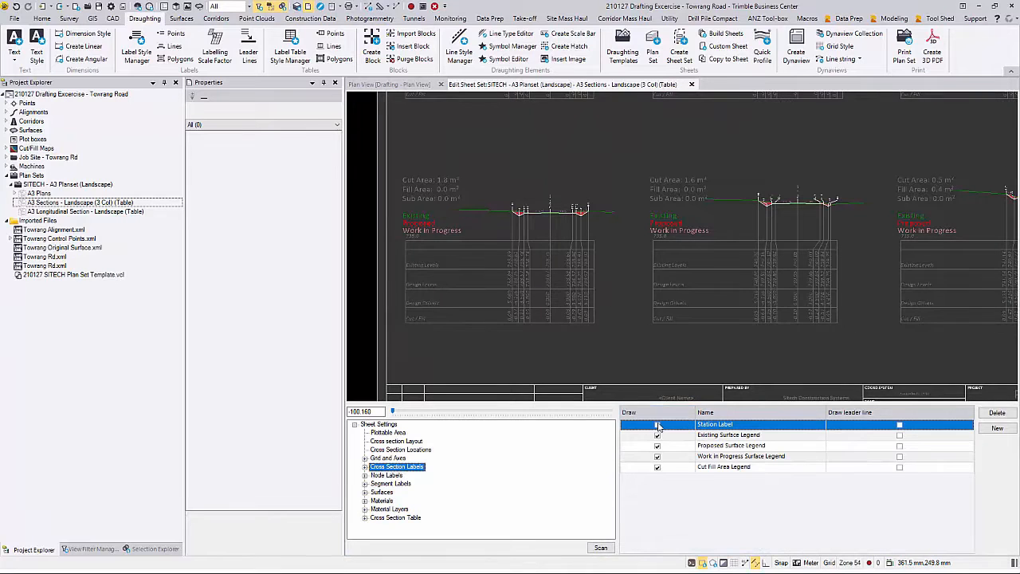
pyautogui.click(656, 424)
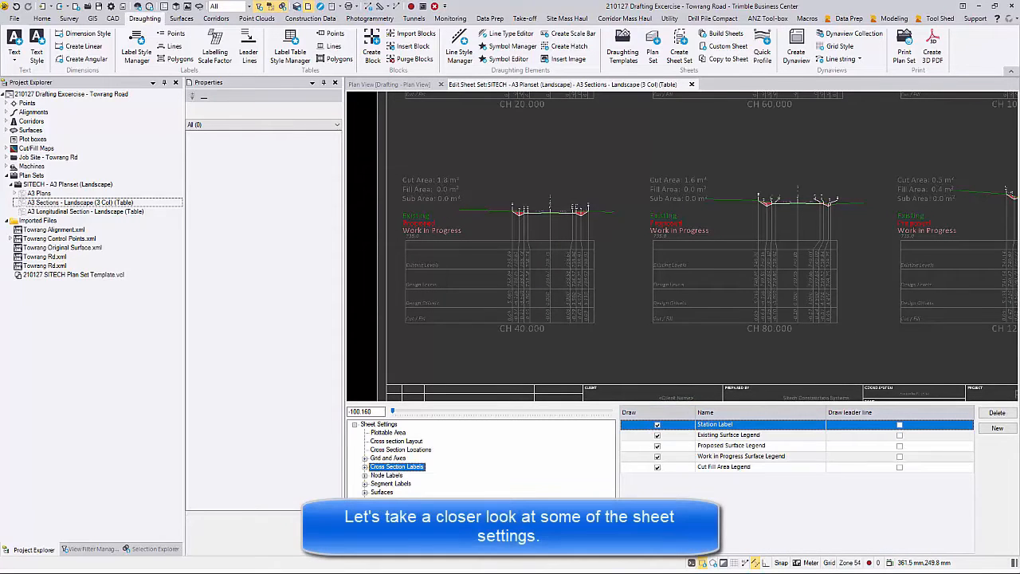
pyautogui.click(388, 432)
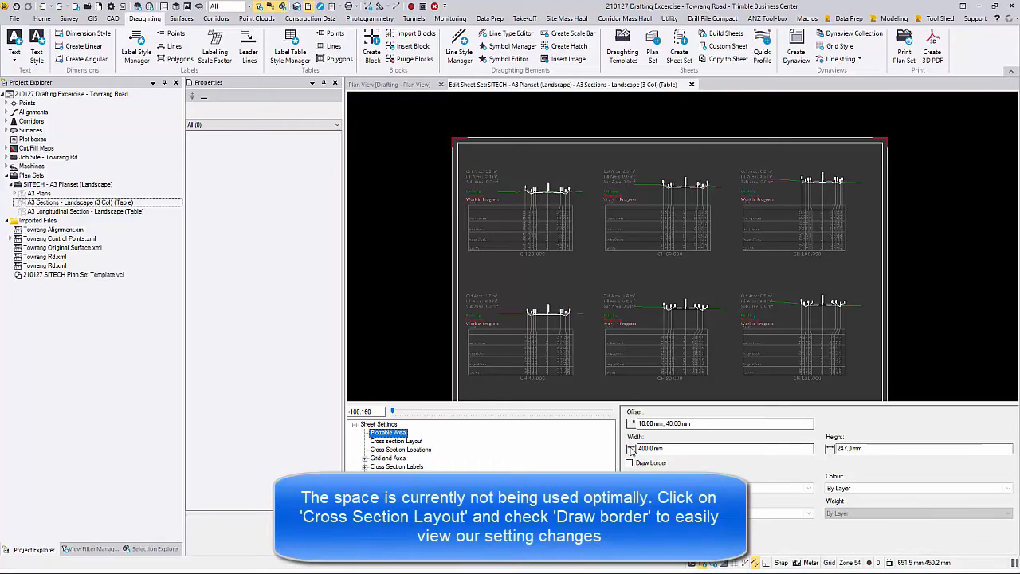
# Step: In Cross section Layout, set the column offset to 0 mm
pyautogui.click(398, 443)
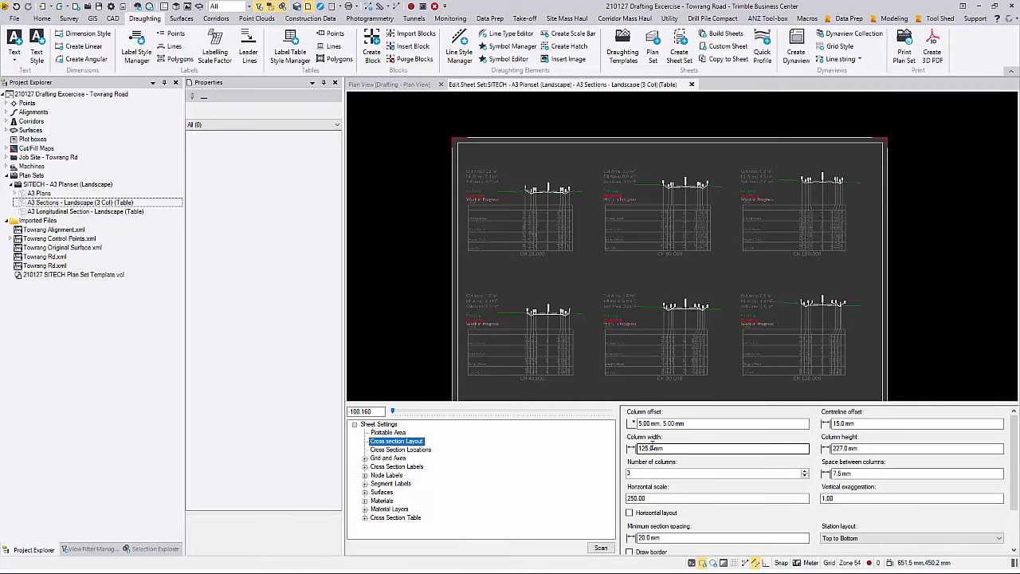
pyautogui.scroll(-2, 664, 470)
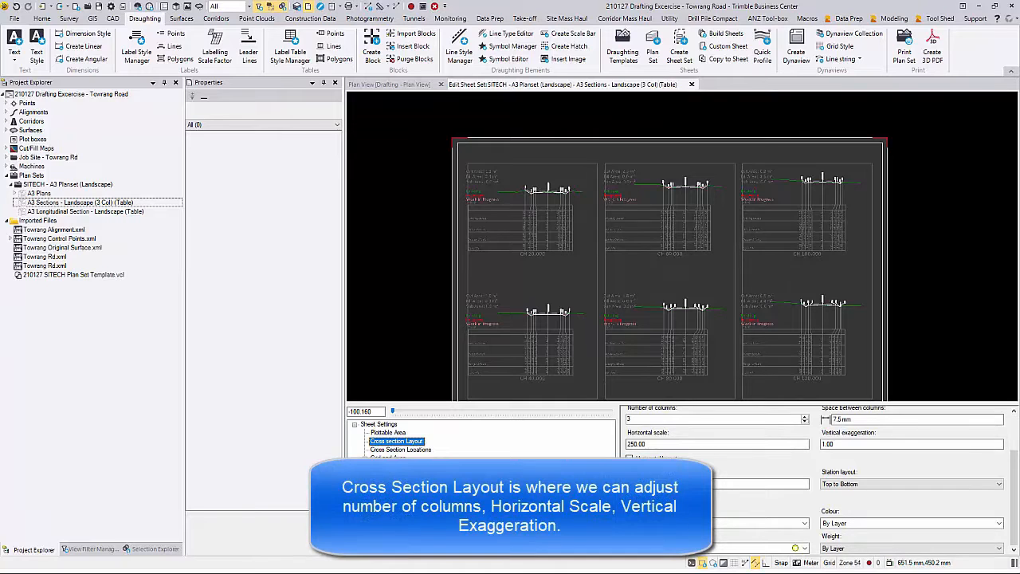
pyautogui.scroll(2, 669, 482)
pyautogui.scroll(-1, 576, 335)
pyautogui.moveTo(575, 332); pyautogui.dragTo(572, 319, button='middle')
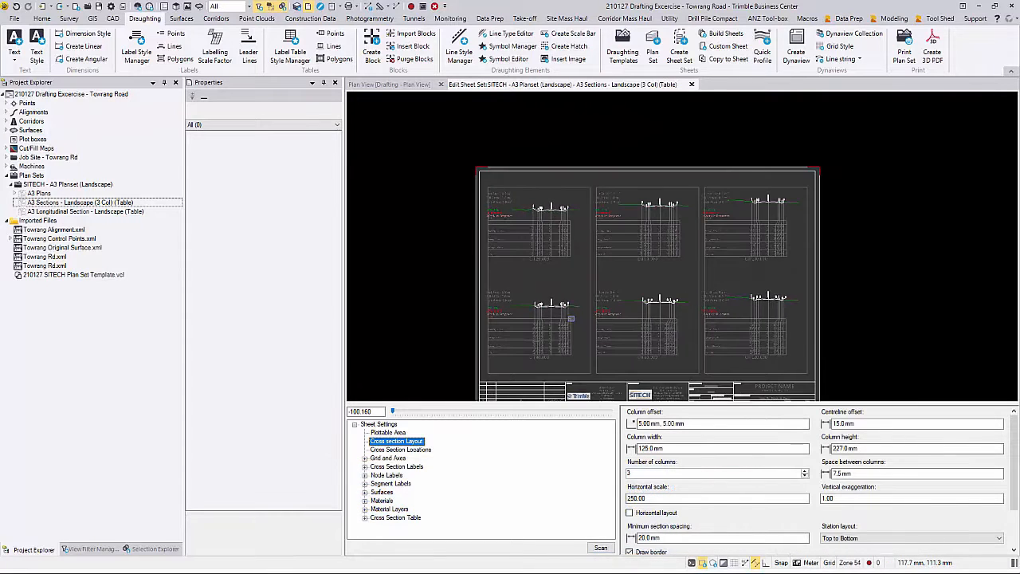
pyautogui.middleClick(571, 319)
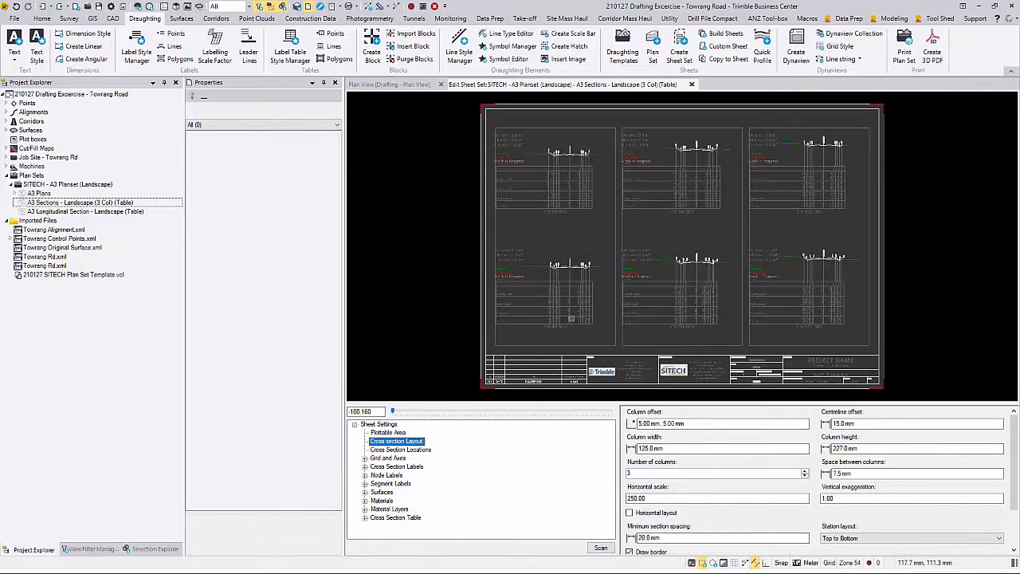
pyautogui.moveTo(643, 423); pyautogui.dragTo(637, 423)
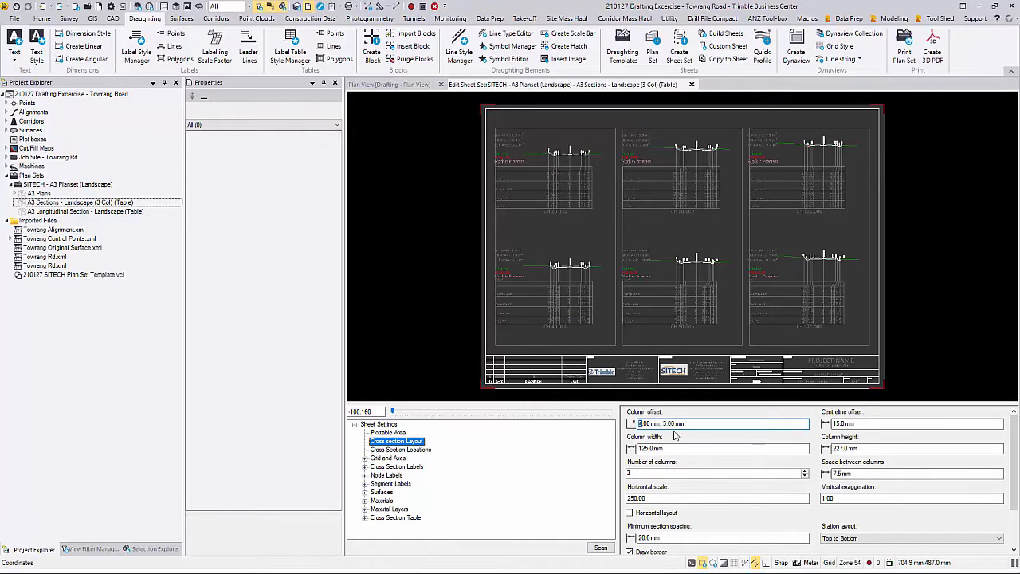
pyautogui.write('0')
pyautogui.press('Tab')
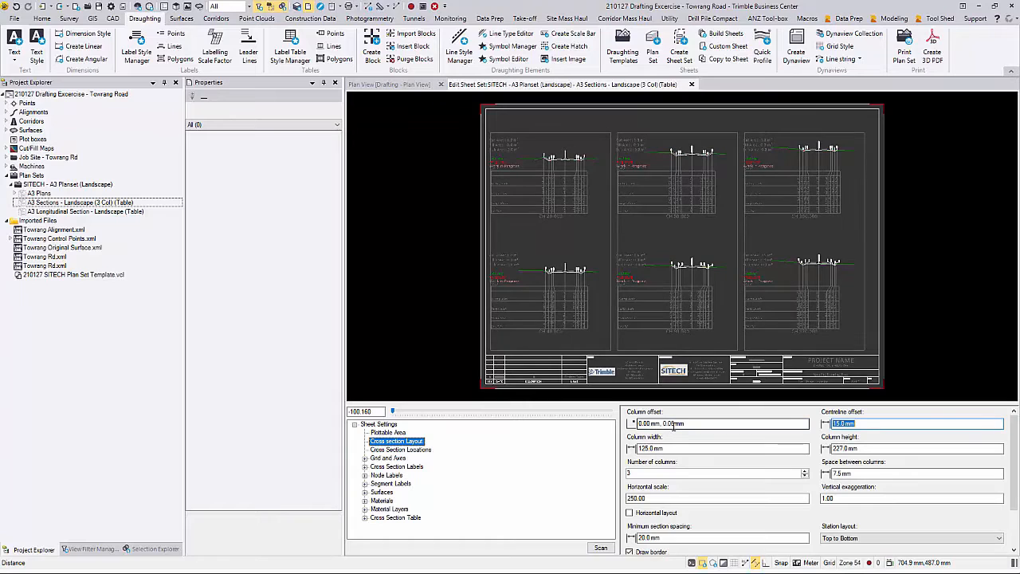
# Step: Set the column width to 130 mm and the column height to 247 mm
pyautogui.click(700, 449)
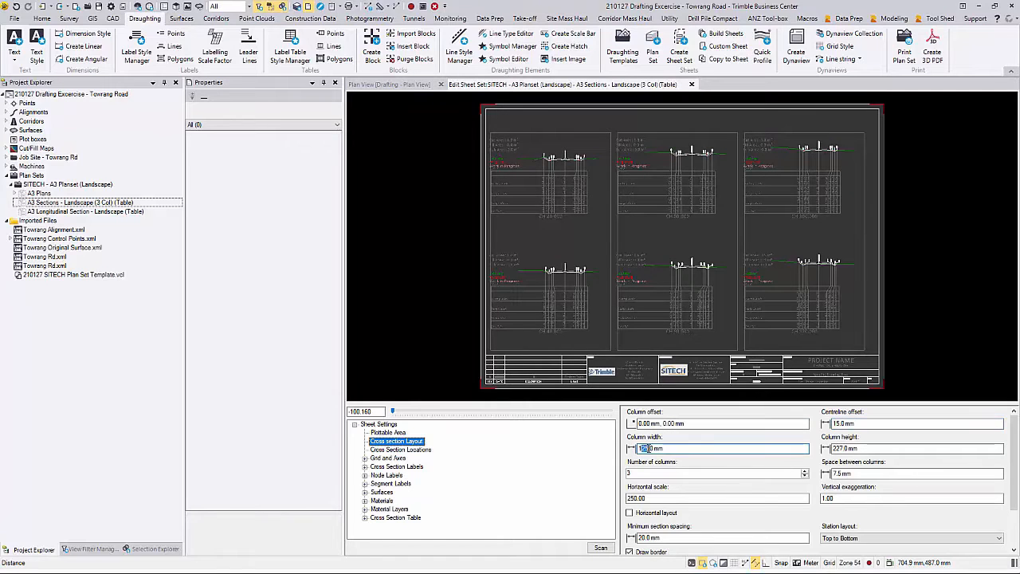
pyautogui.write('130')
pyautogui.press('Tab')
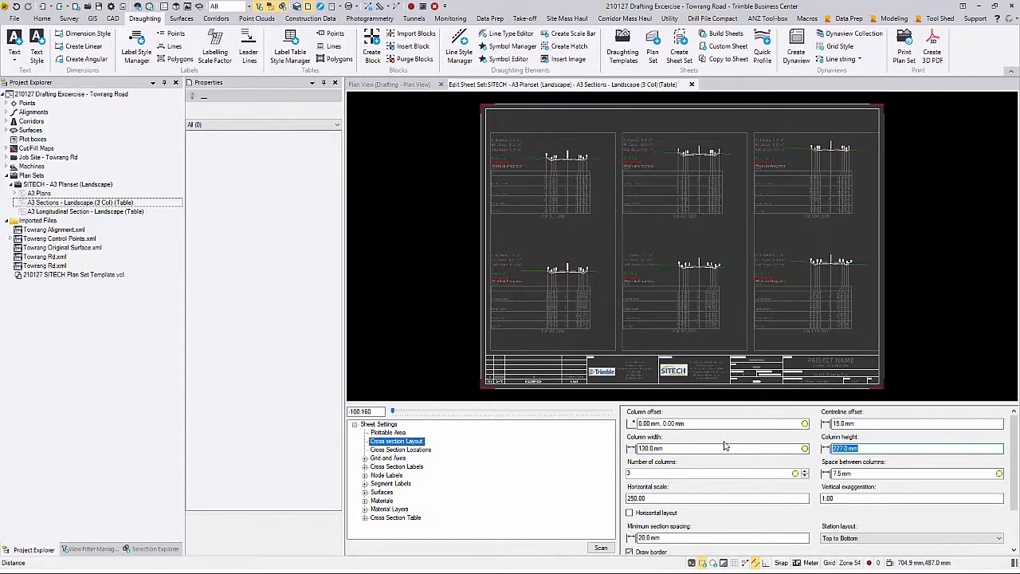
pyautogui.click(838, 448)
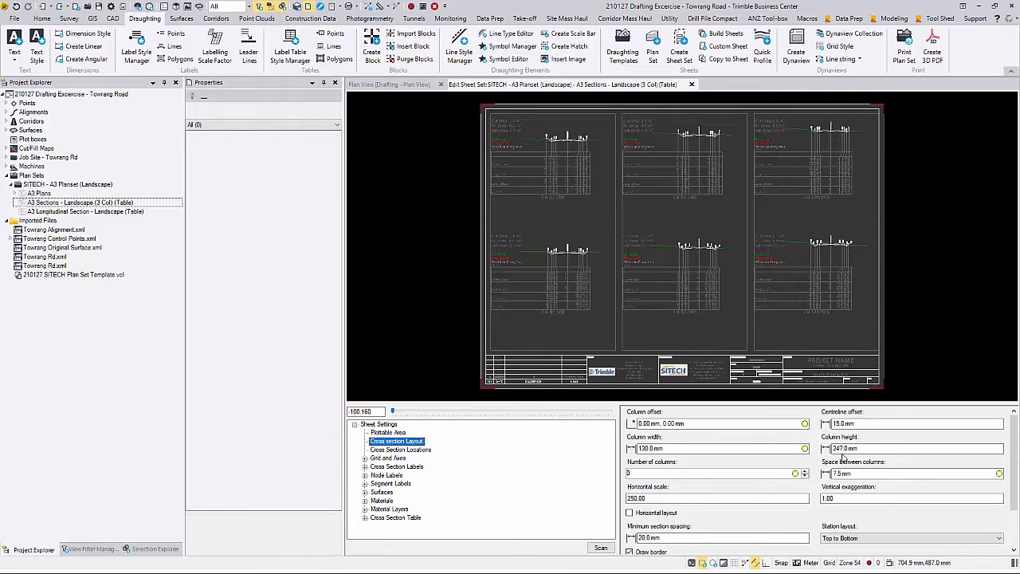
pyautogui.moveTo(842, 473); pyautogui.dragTo(798, 470)
# Step: Set spacing between columns to 5 mm and minimum section spacing to 0
pyautogui.write('5')
pyautogui.press('Tab')
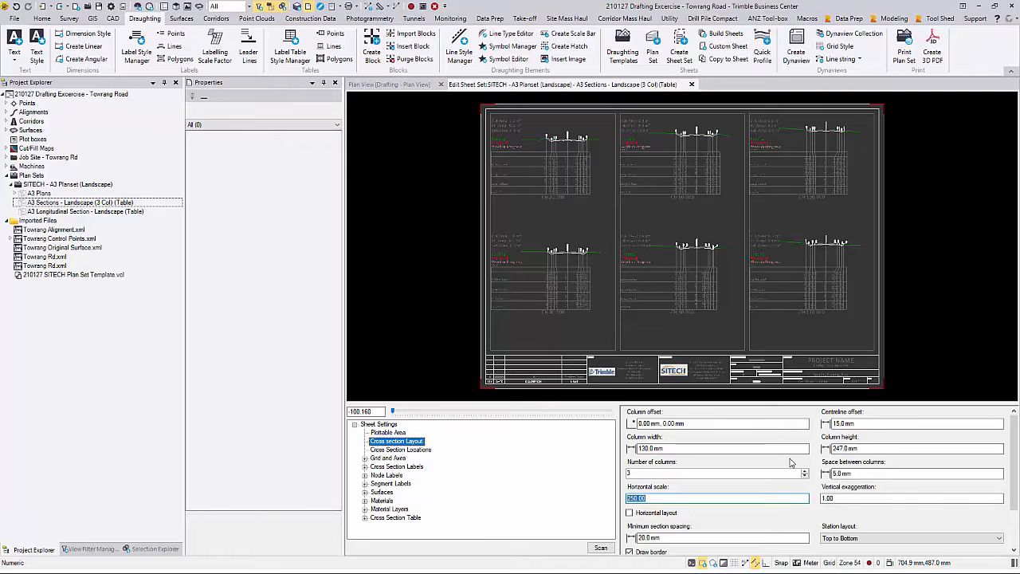
pyautogui.hotkey('shift', 'Tab')
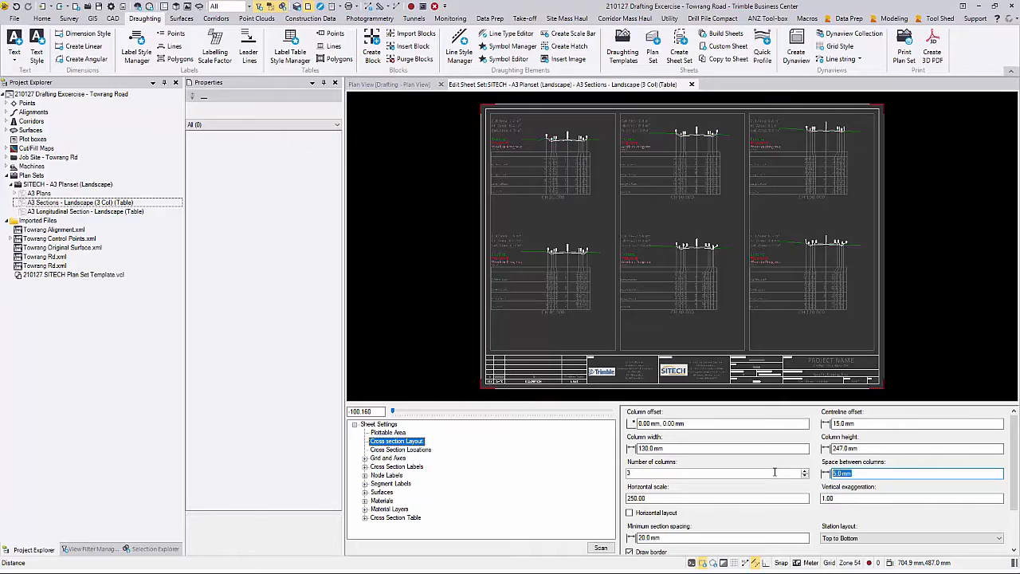
pyautogui.scroll(-2, 778, 483)
pyautogui.moveTo(670, 483); pyautogui.dragTo(555, 489)
pyautogui.write('0')
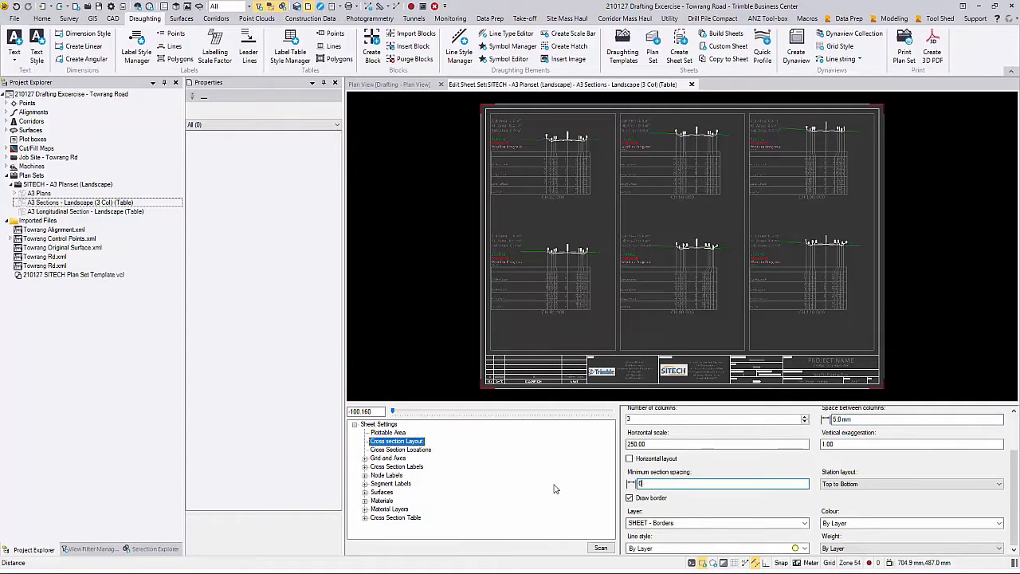
pyautogui.press('Tab')
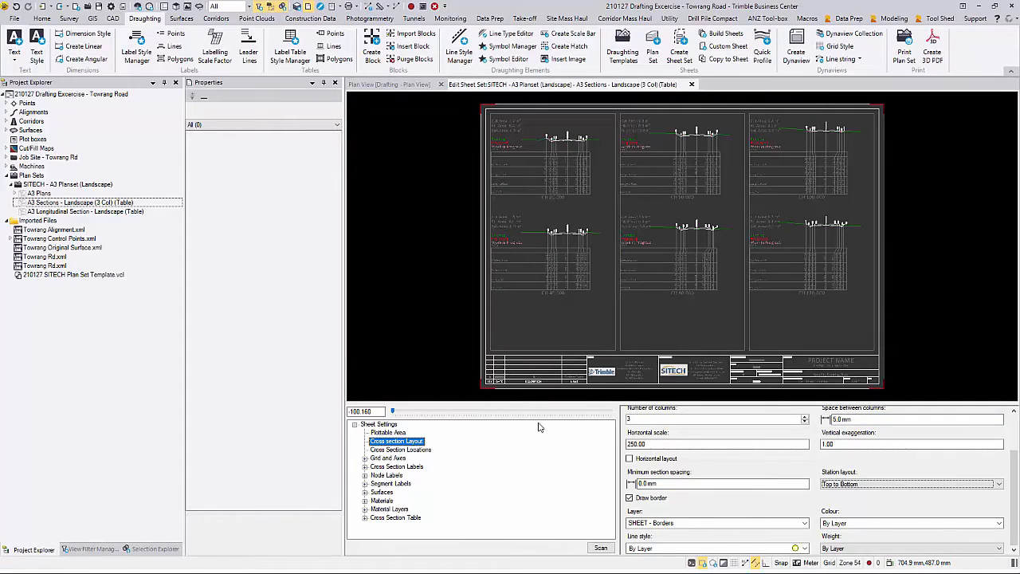
# Step: Set the horizontal scale to 200 and vertical exaggeration to 2
pyautogui.hotkey('shift', 'Tab')
pyautogui.hotkey('shift', 'Tab')
pyautogui.hotkey('shift', 'Tab')
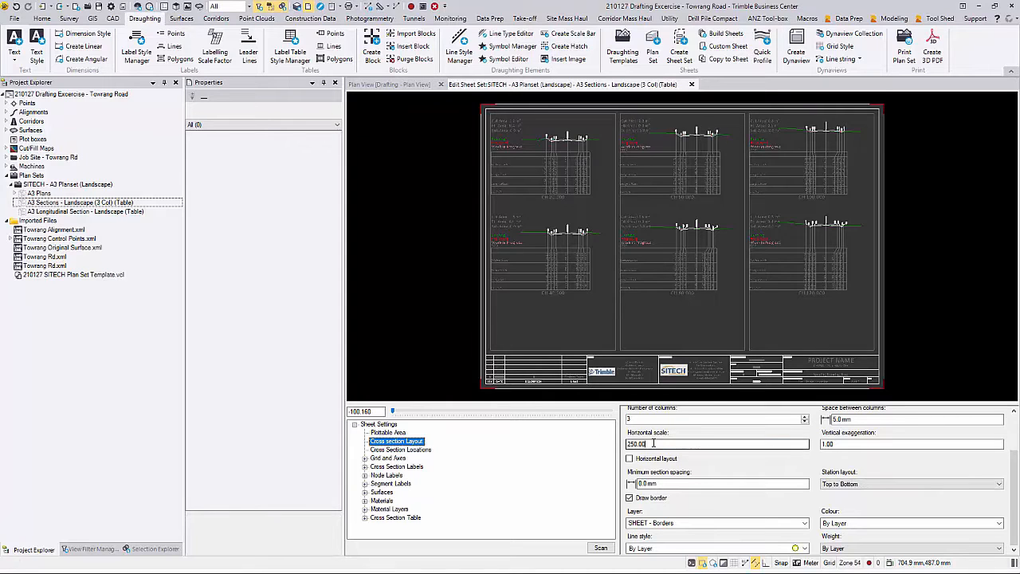
pyautogui.write('200')
pyautogui.press('Tab')
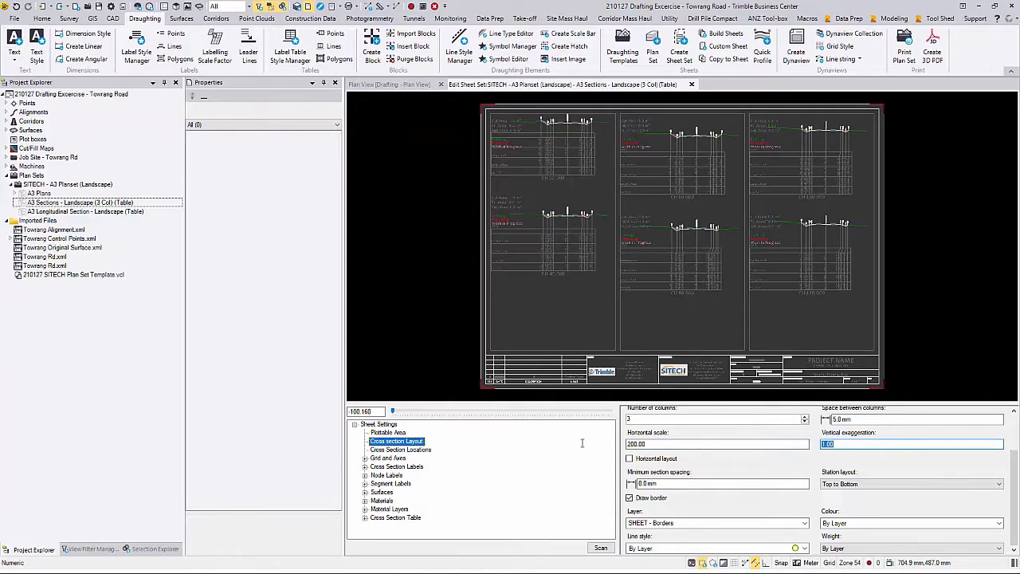
pyautogui.write('2')
pyautogui.press('Tab')
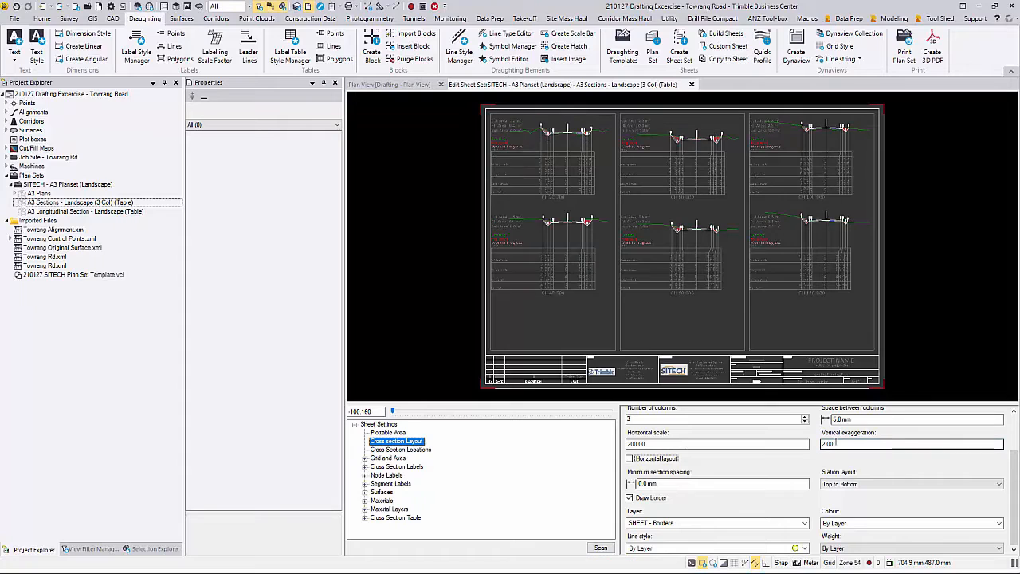
# Step: Turn off Draw border for each cross section
pyautogui.scroll(5, 581, 228)
pyautogui.scroll(-3, 537, 254)
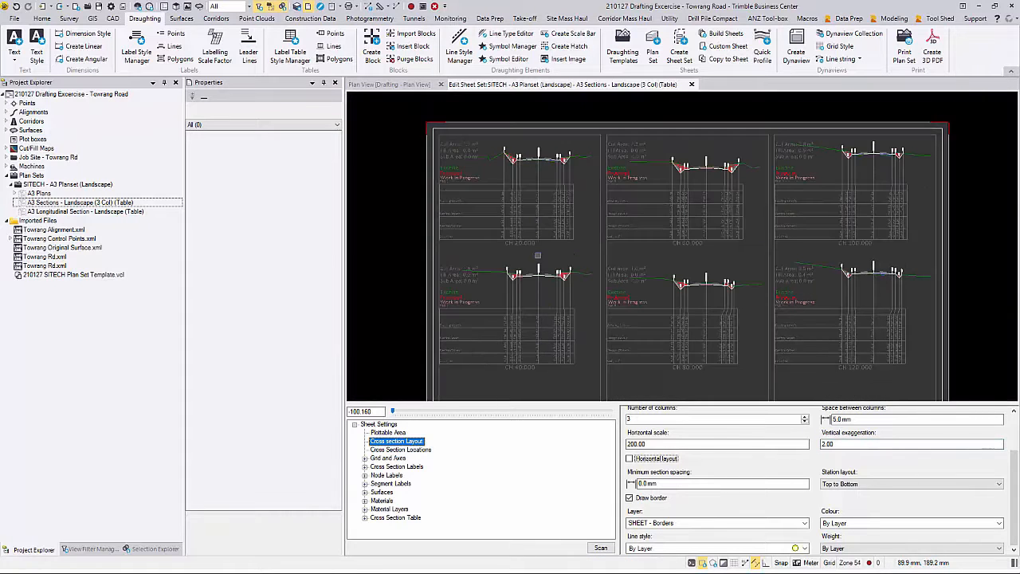
pyautogui.scroll(-2, 537, 255)
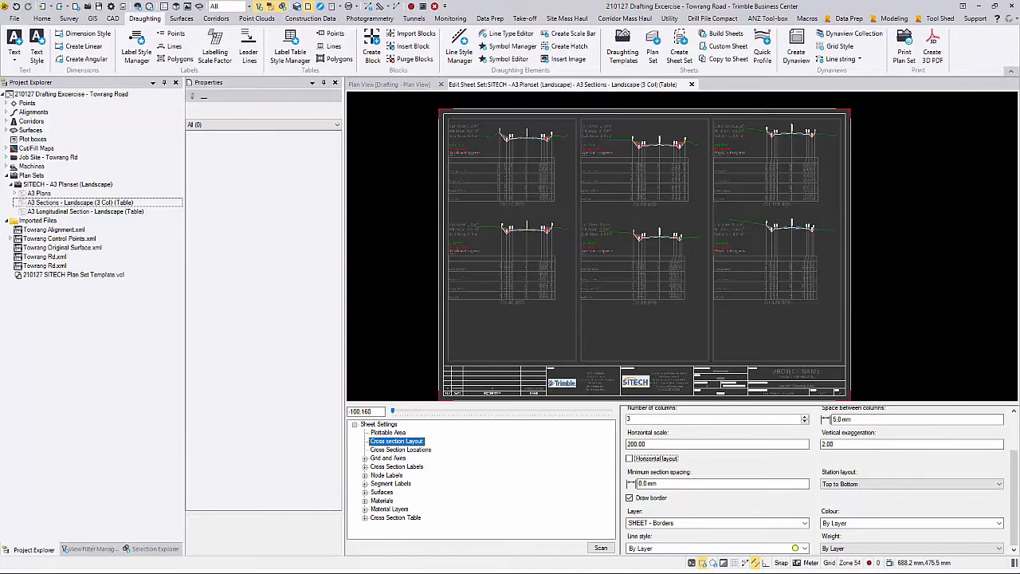
pyautogui.click(650, 498)
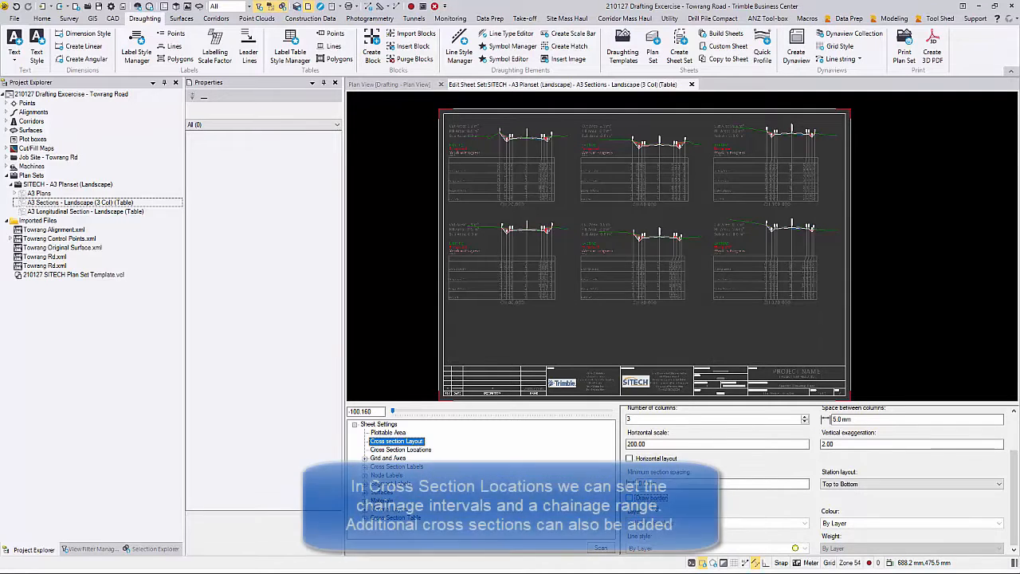
# Step: Limit cross sections to chainages 100–800 at a 25 m interval
pyautogui.click(406, 450)
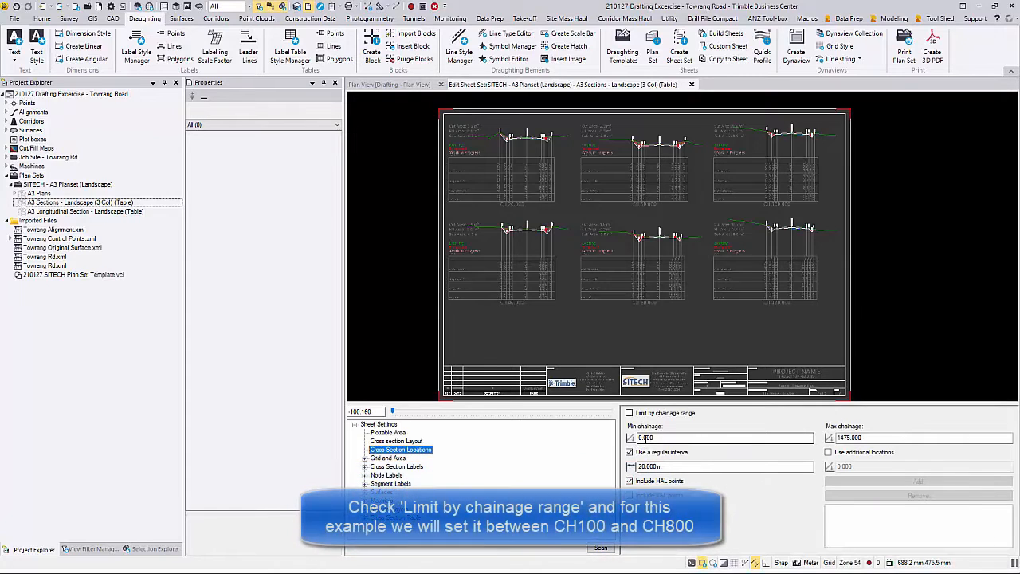
pyautogui.click(660, 413)
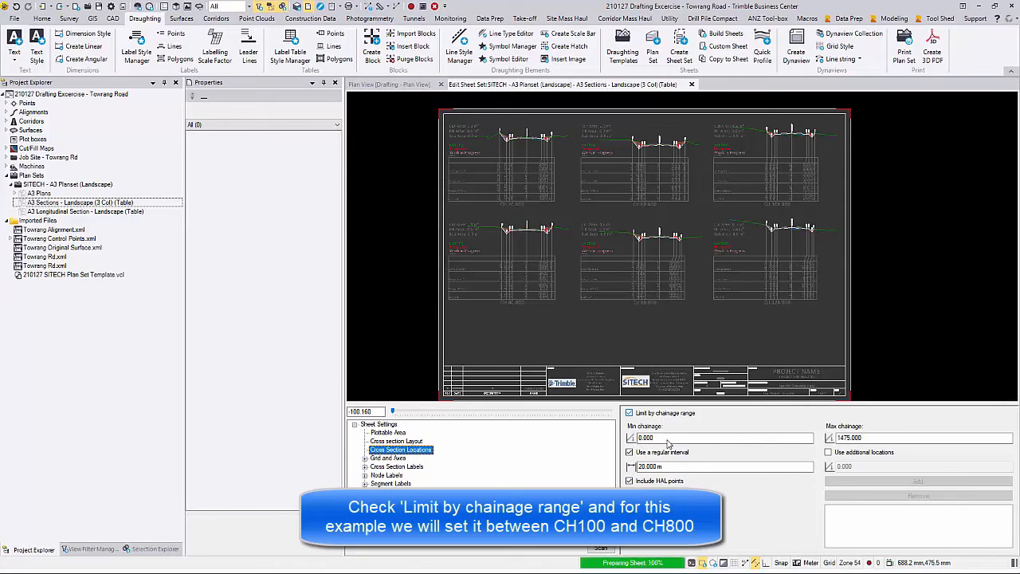
pyautogui.doubleClick(667, 439)
pyautogui.write('100')
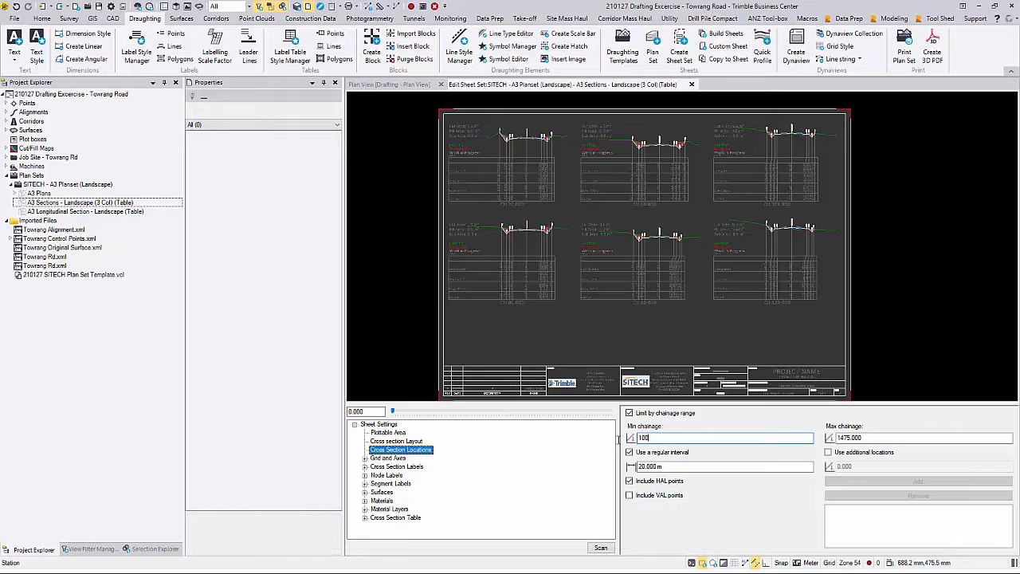
pyautogui.doubleClick(850, 437)
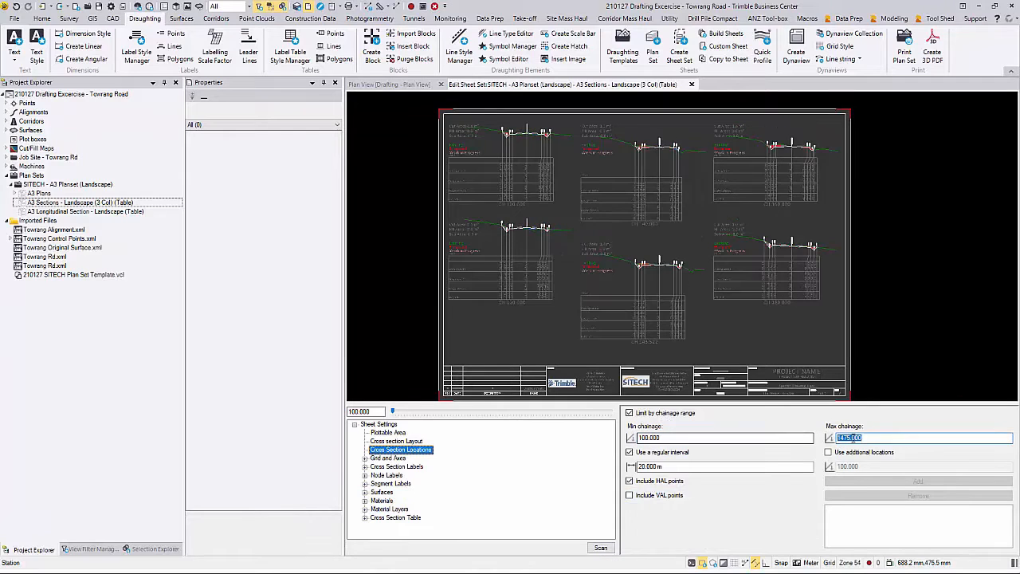
pyautogui.write('8')
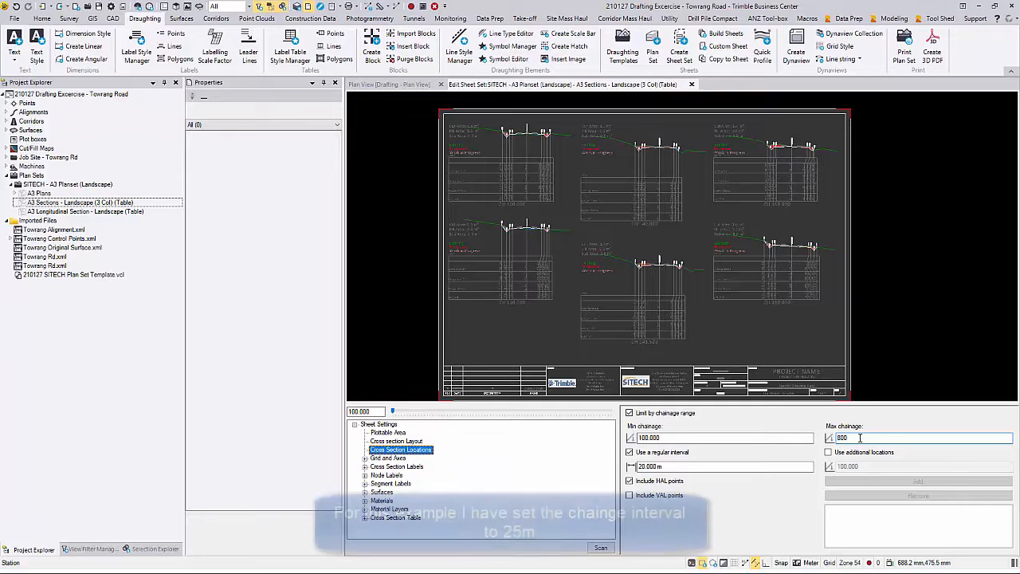
pyautogui.press('Tab')
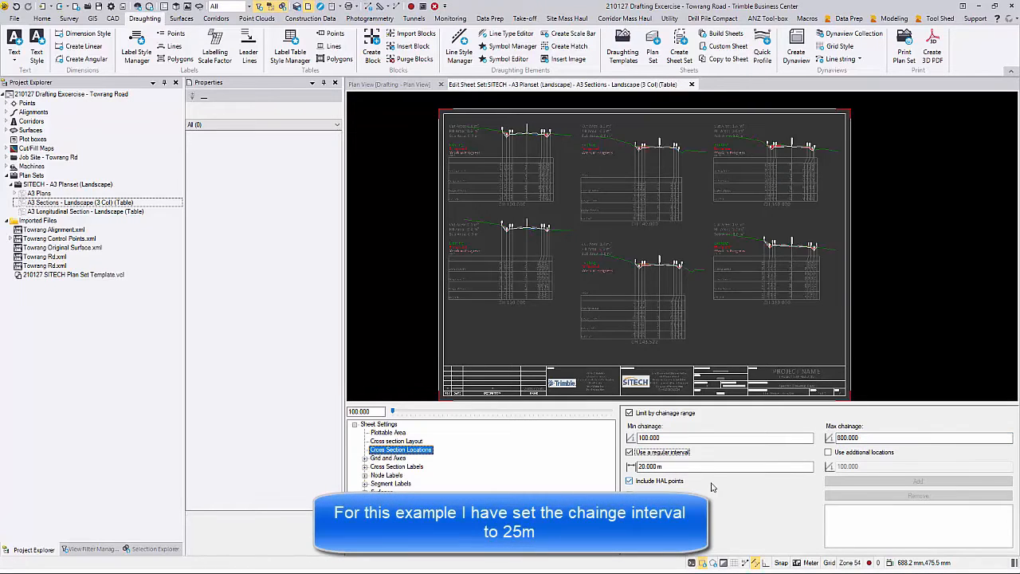
pyautogui.click(639, 466)
pyautogui.moveTo(643, 466); pyautogui.dragTo(646, 466)
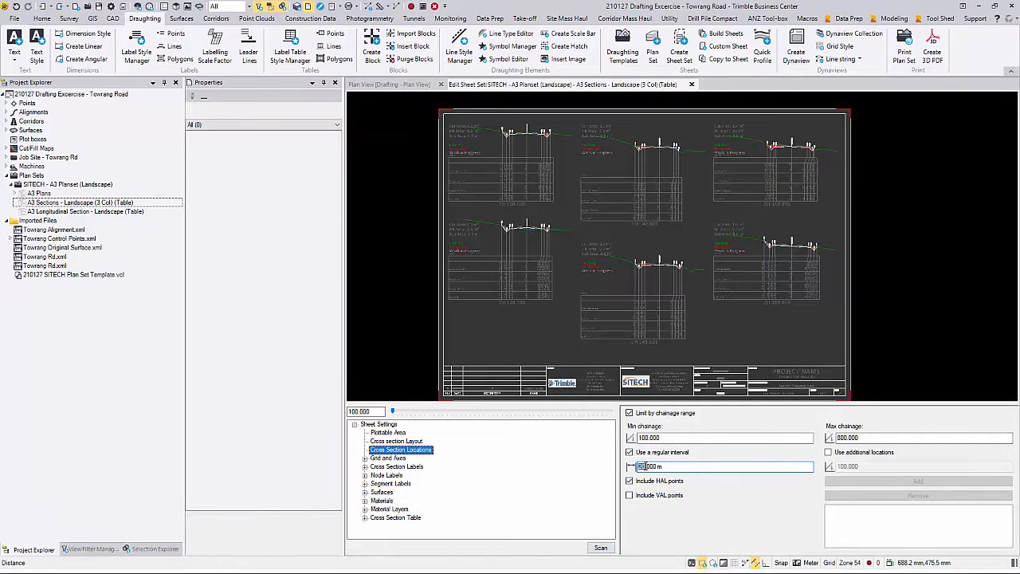
pyautogui.write('25')
pyautogui.press('Tab')
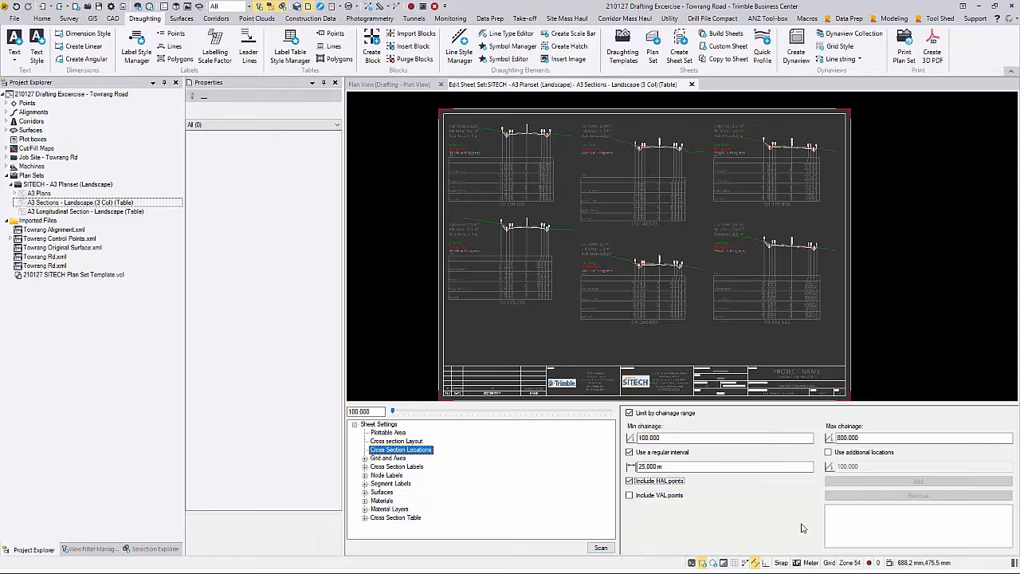
# Step: Add an extra section location at chainage 562 and exclude HAL points
pyautogui.click(859, 453)
pyautogui.moveTo(876, 466); pyautogui.dragTo(811, 466)
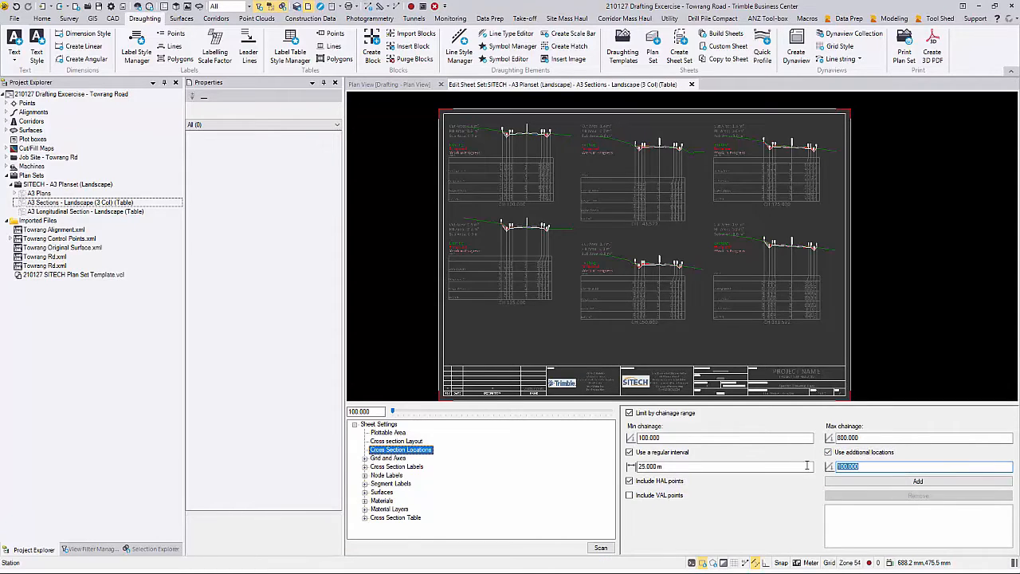
pyautogui.write('562')
pyautogui.click(940, 481)
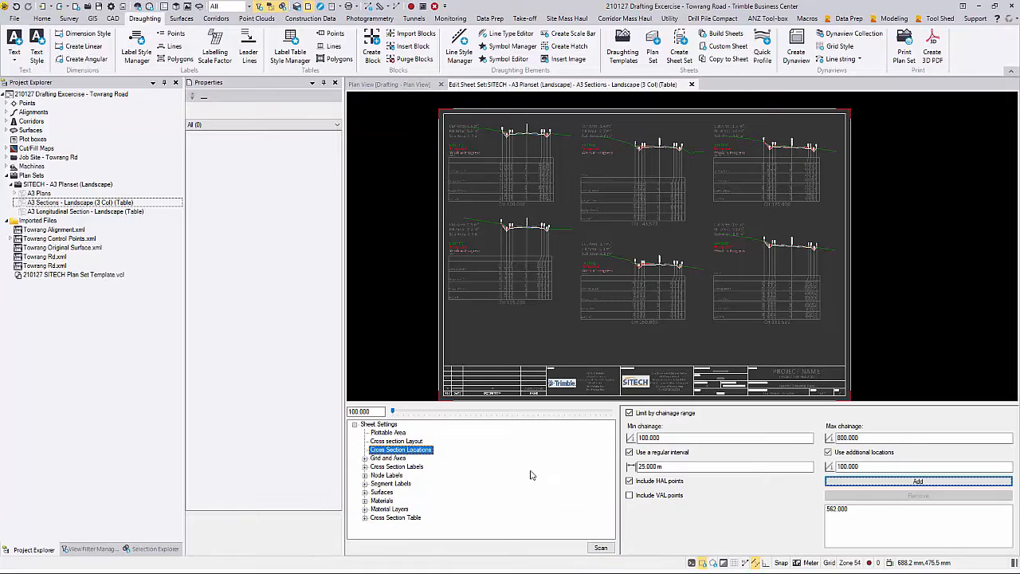
pyautogui.click(629, 480)
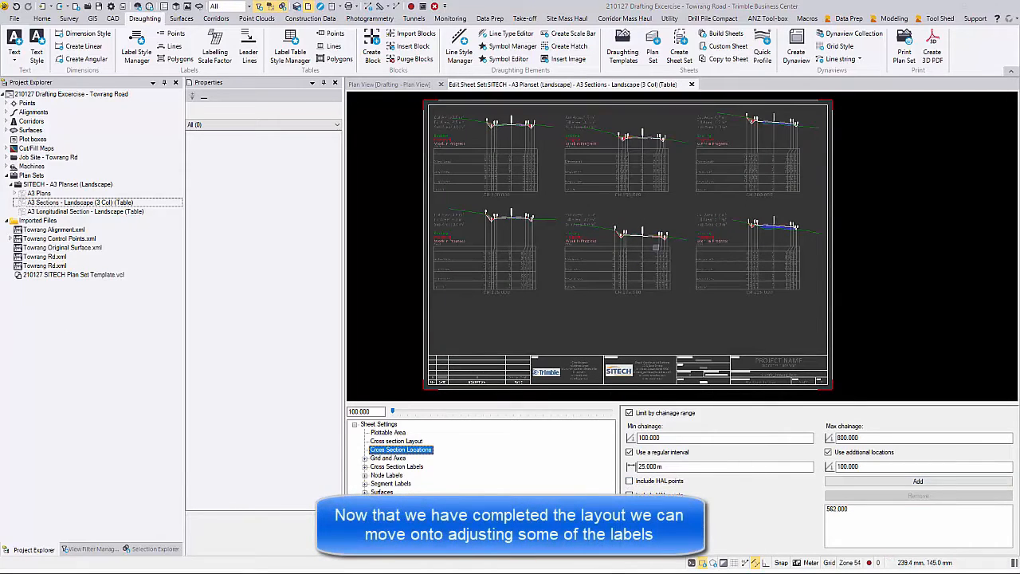
# Step: Change the Station Label offset from 0.00, 15.00 mm to 0.00, 5.00 mm
pyautogui.moveTo(537, 257); pyautogui.dragTo(558, 277, button='middle')
pyautogui.scroll(2, 529, 252)
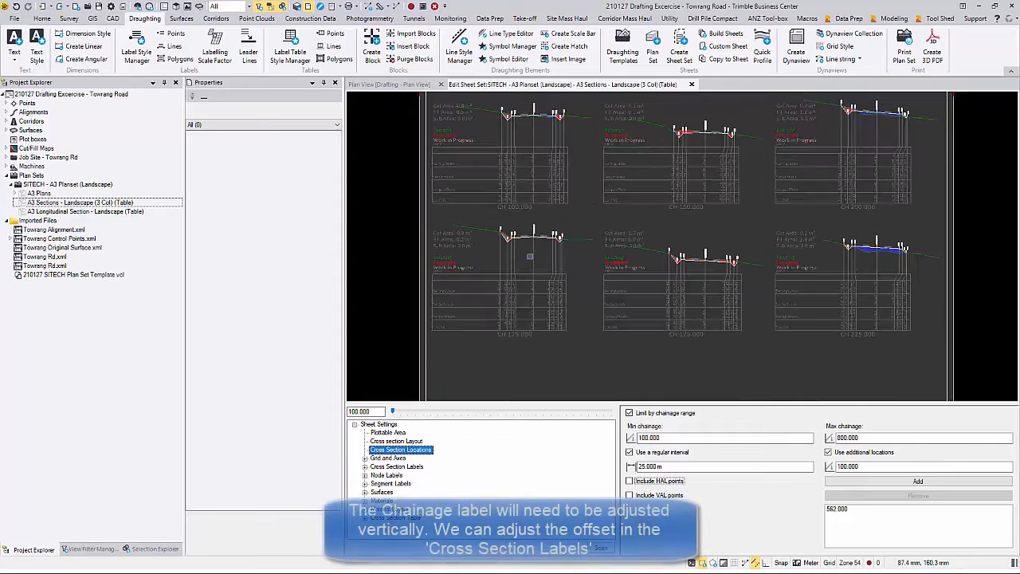
pyautogui.scroll(2, 464, 372)
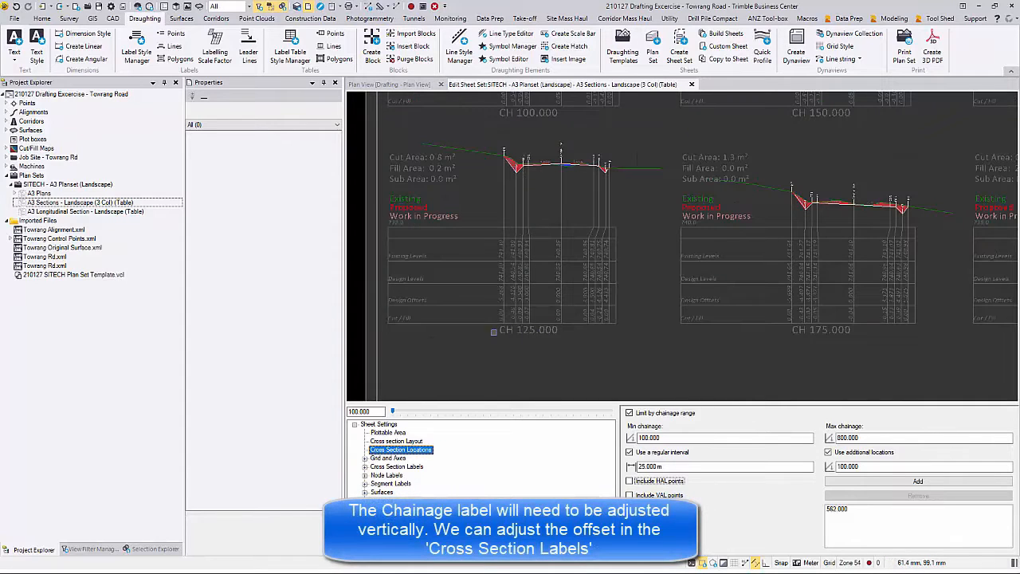
pyautogui.click(396, 467)
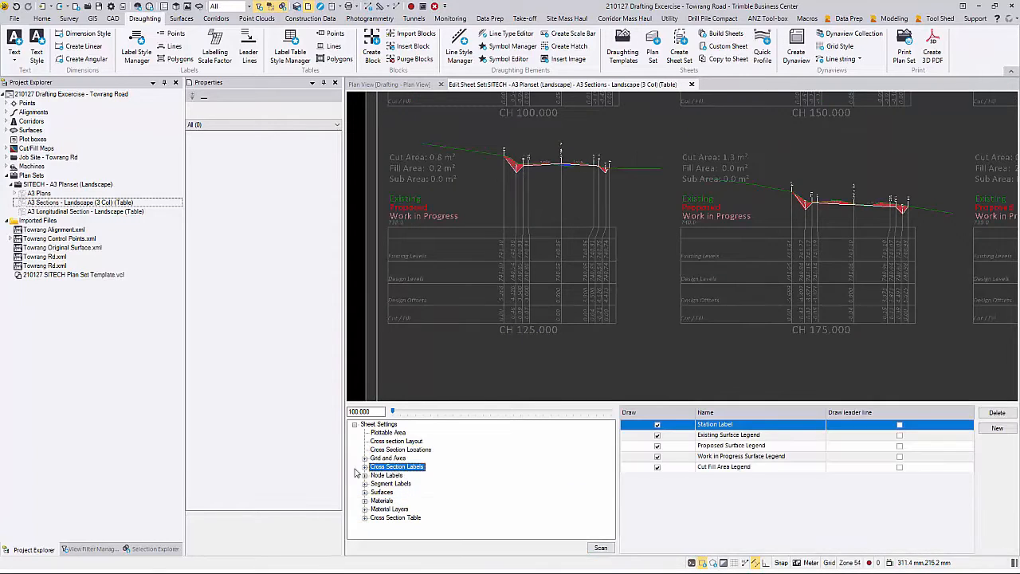
pyautogui.click(364, 467)
pyautogui.click(396, 474)
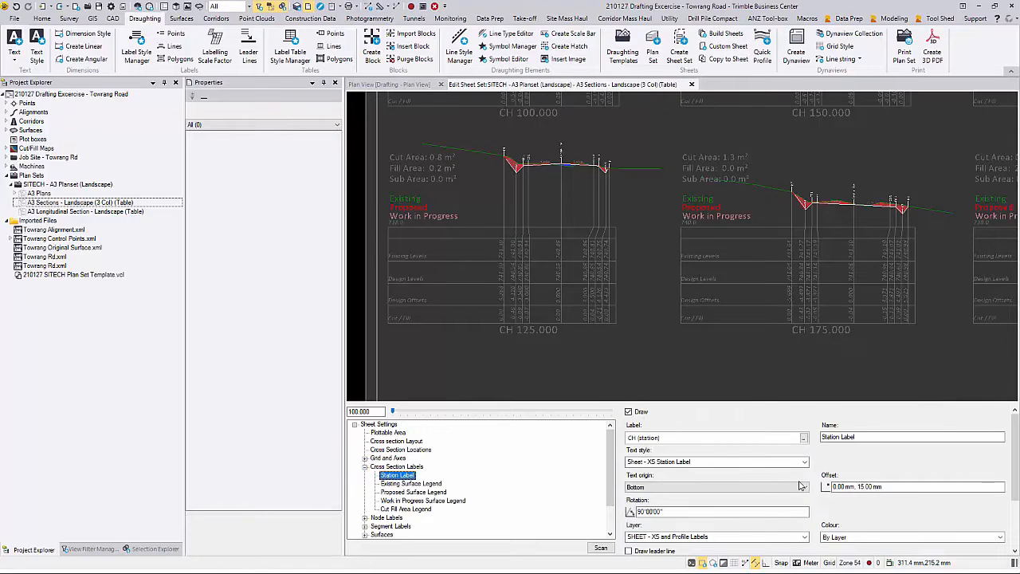
pyautogui.click(839, 484)
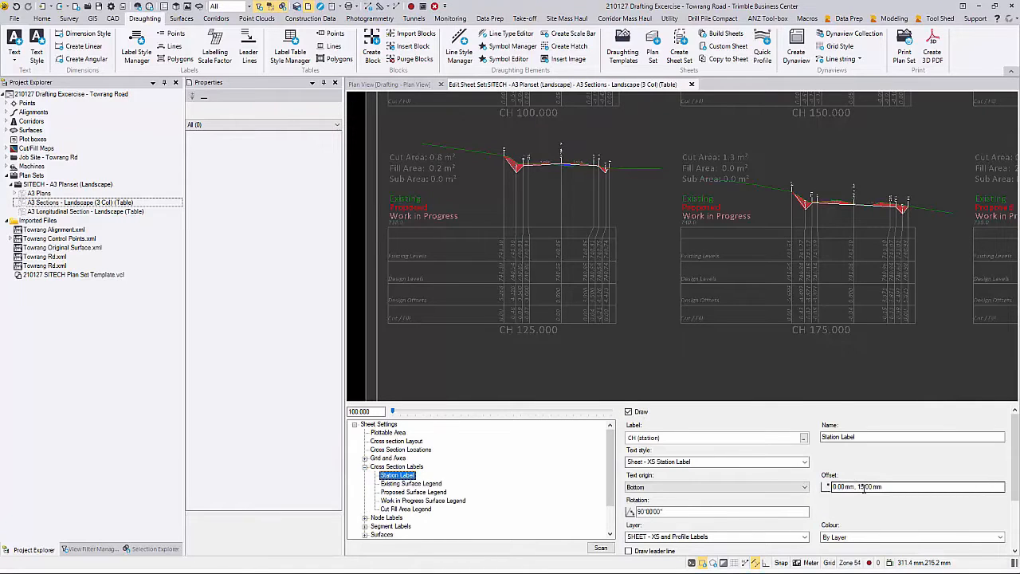
pyautogui.click(860, 486)
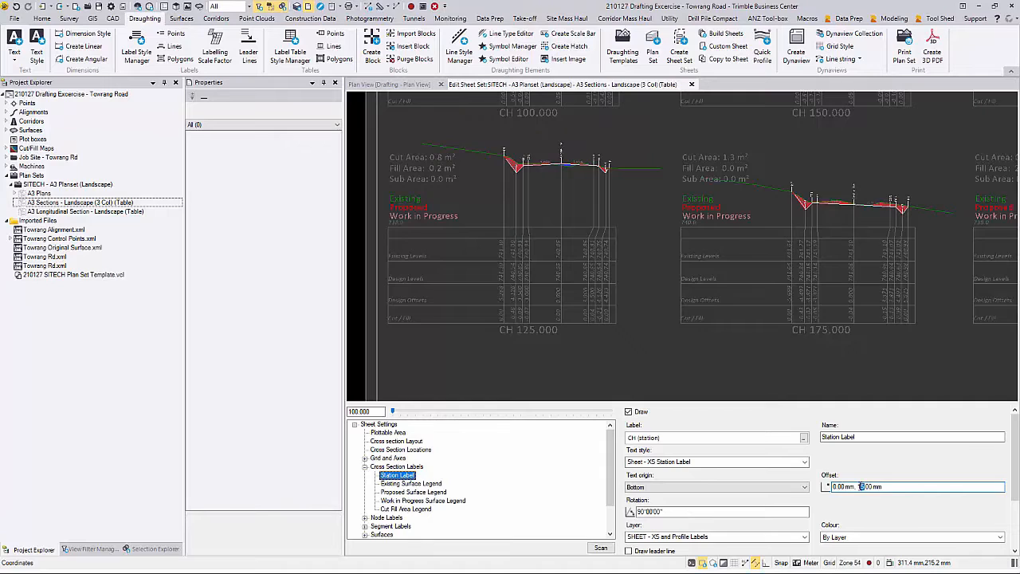
pyautogui.press('BackSpace')
pyautogui.press('BackSpace')
pyautogui.press('Tab')
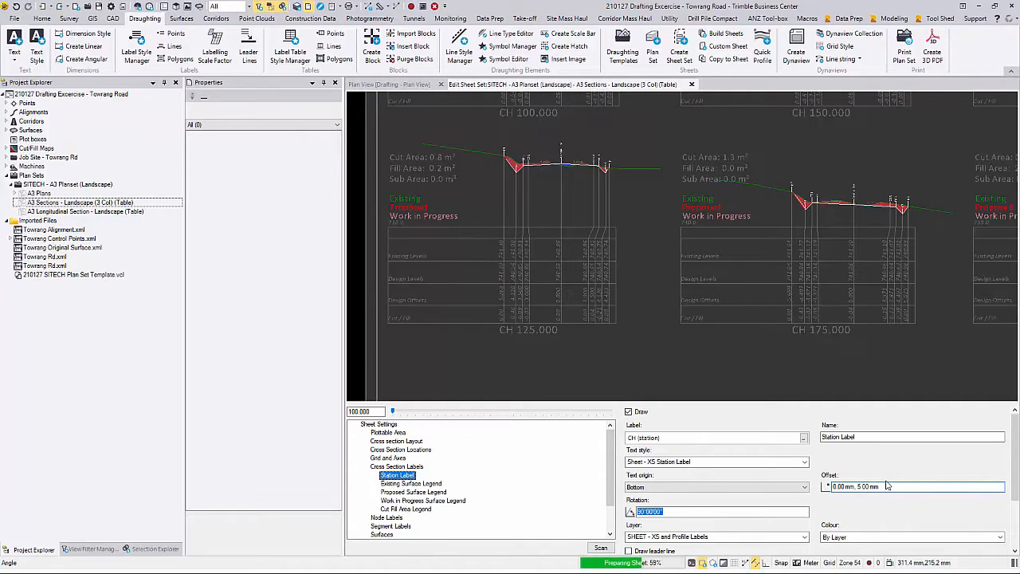
pyautogui.scroll(-2, 622, 276)
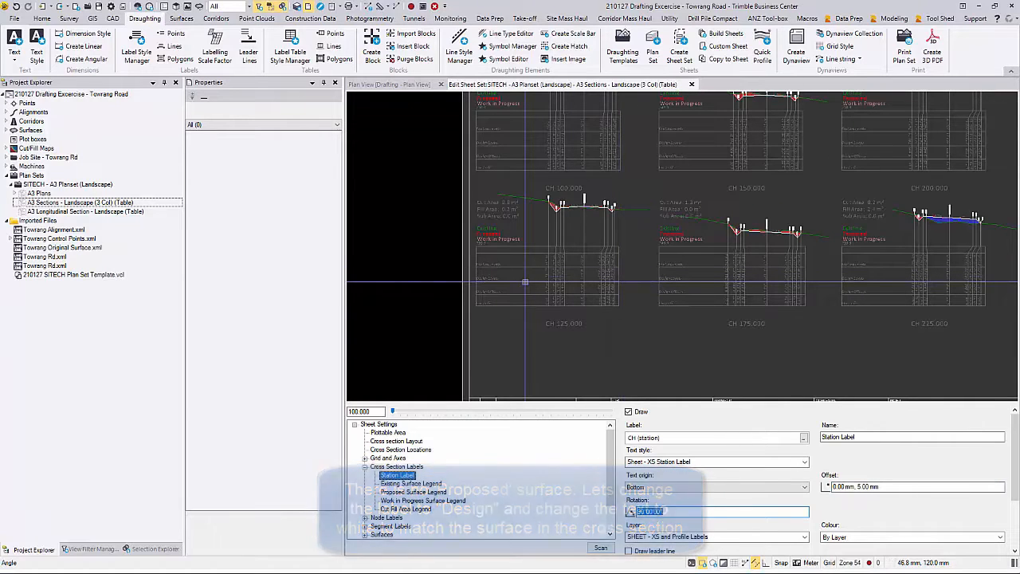
pyautogui.click(427, 491)
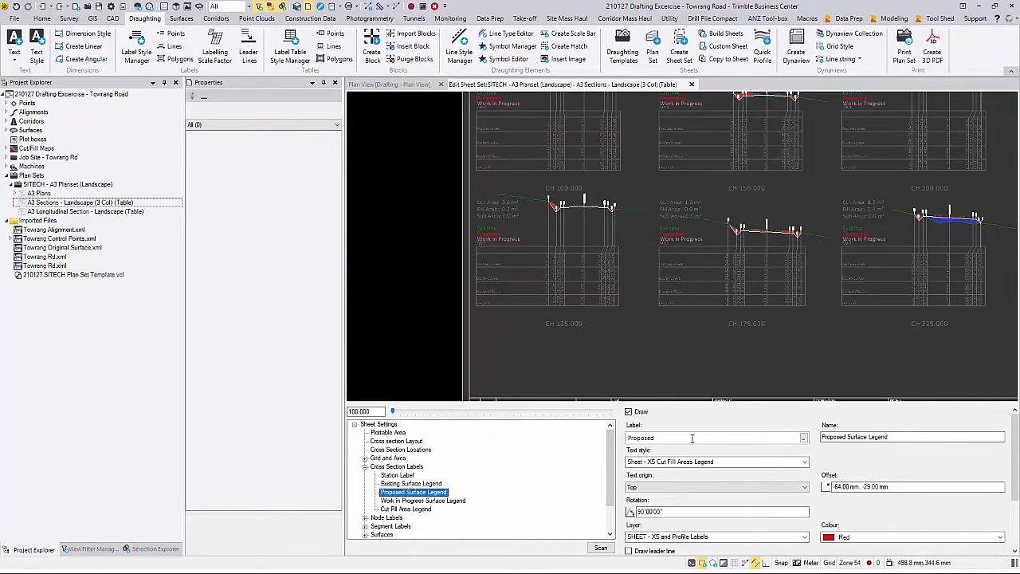
# Step: Relabel the Proposed Surface Legend as Design and change its colour from Red to White
pyautogui.doubleClick(691, 437)
pyautogui.write('Design')
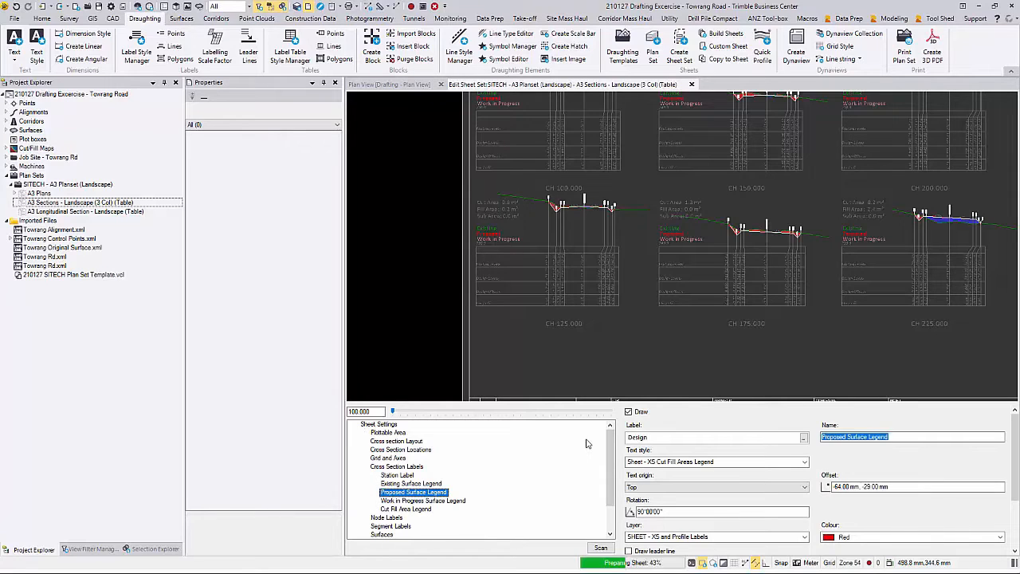
pyautogui.press('Tab')
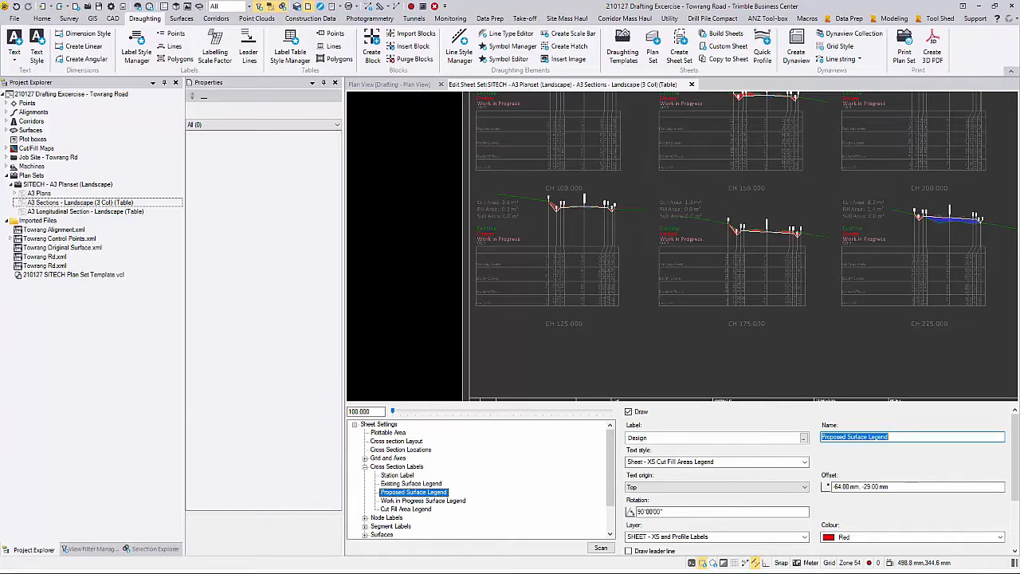
pyautogui.click(855, 538)
pyautogui.click(859, 537)
pyautogui.scroll(-1, 859, 537)
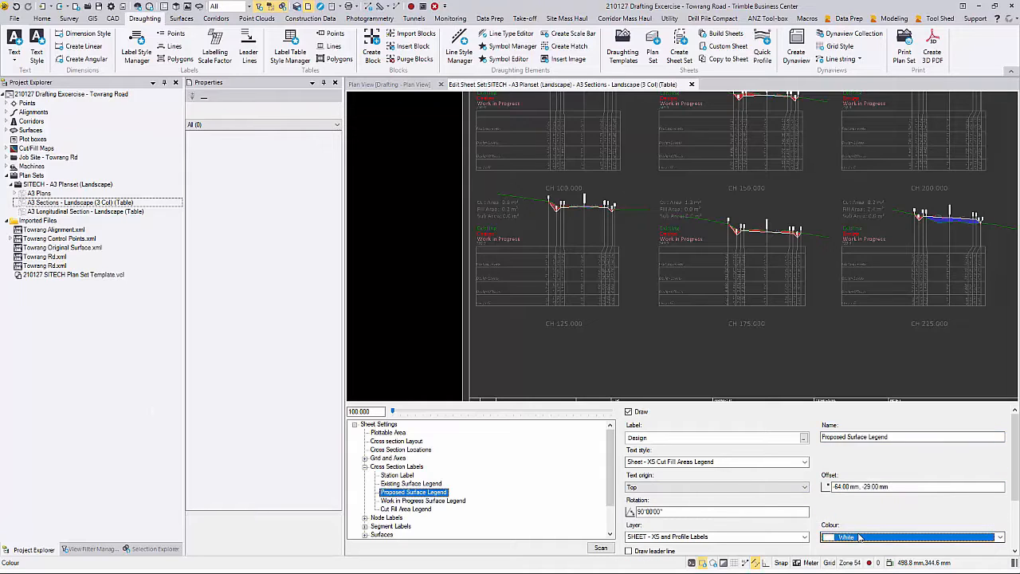
pyautogui.click(423, 500)
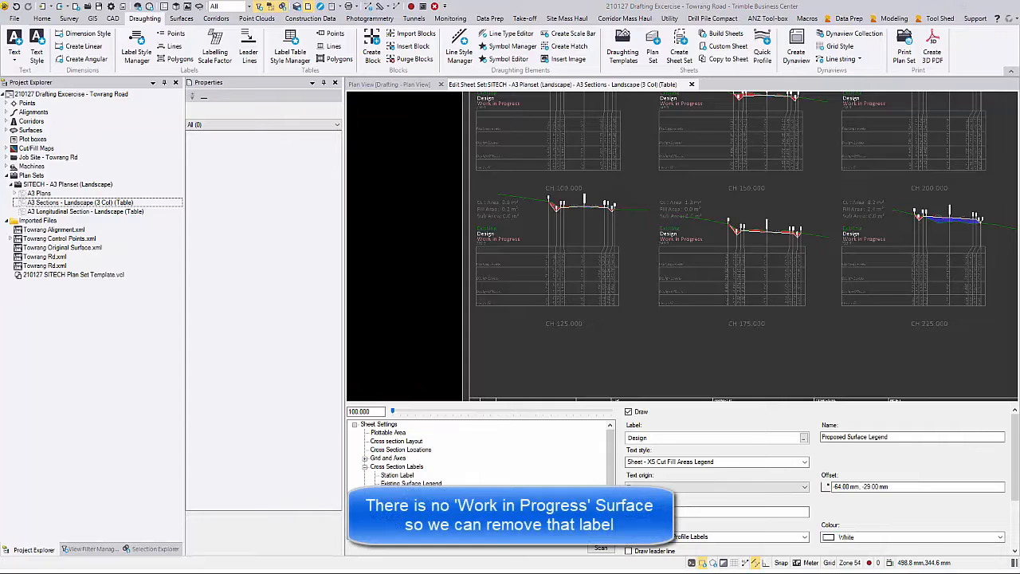
pyautogui.click(402, 466)
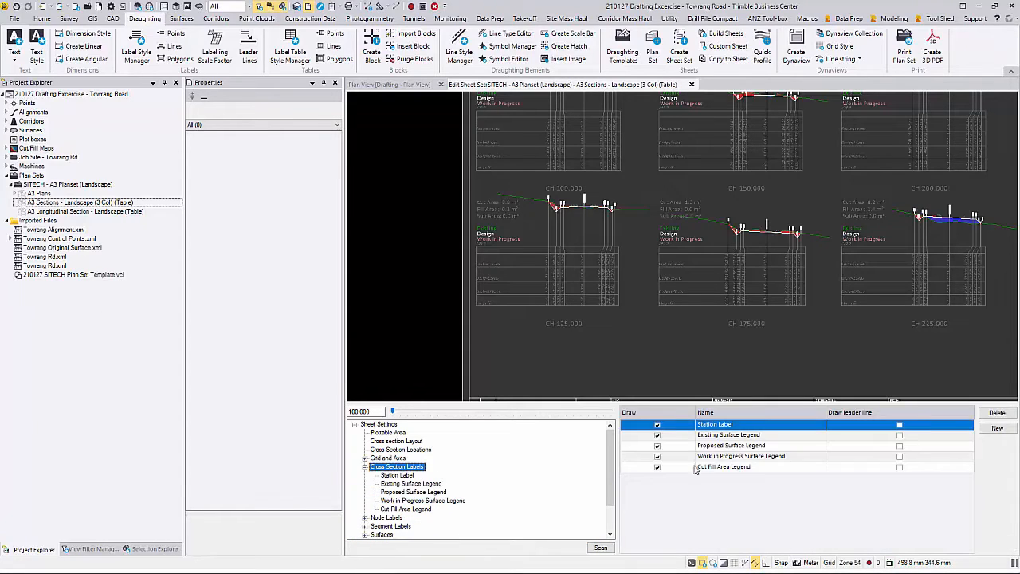
# Step: Stop drawing the Work in Progress Surface Legend and show the Node Labels settings
pyautogui.click(657, 457)
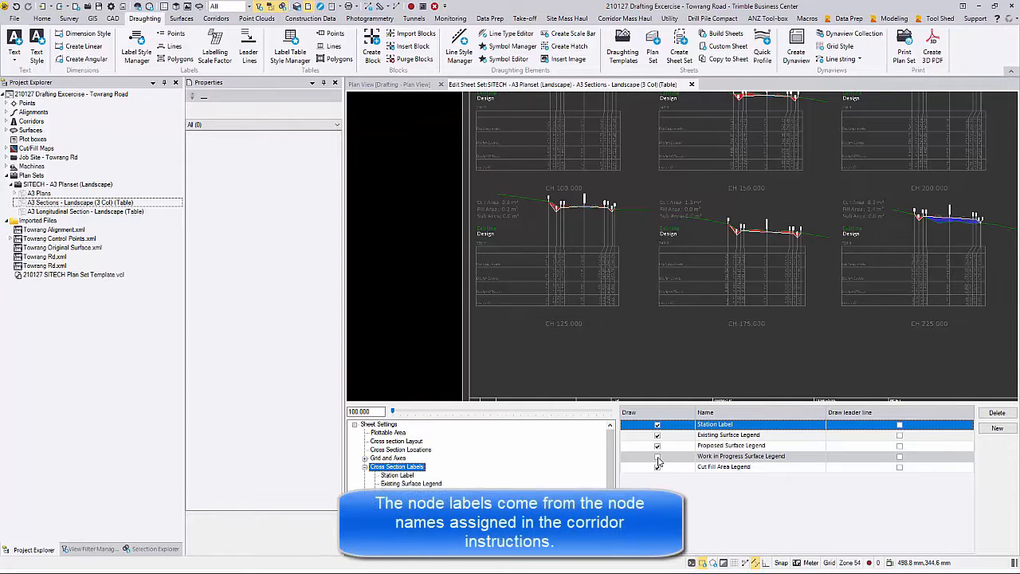
pyautogui.click(364, 466)
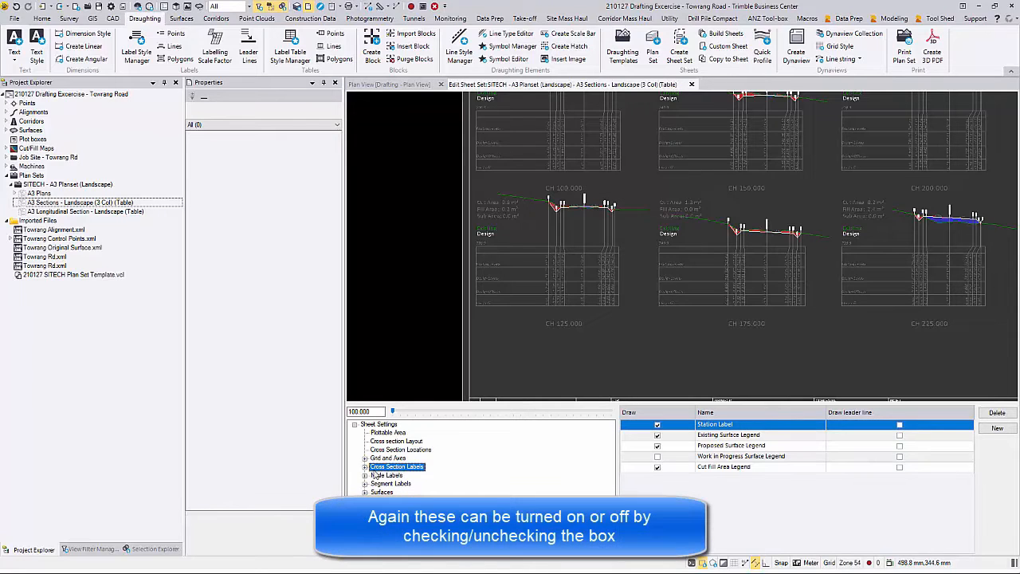
pyautogui.click(389, 475)
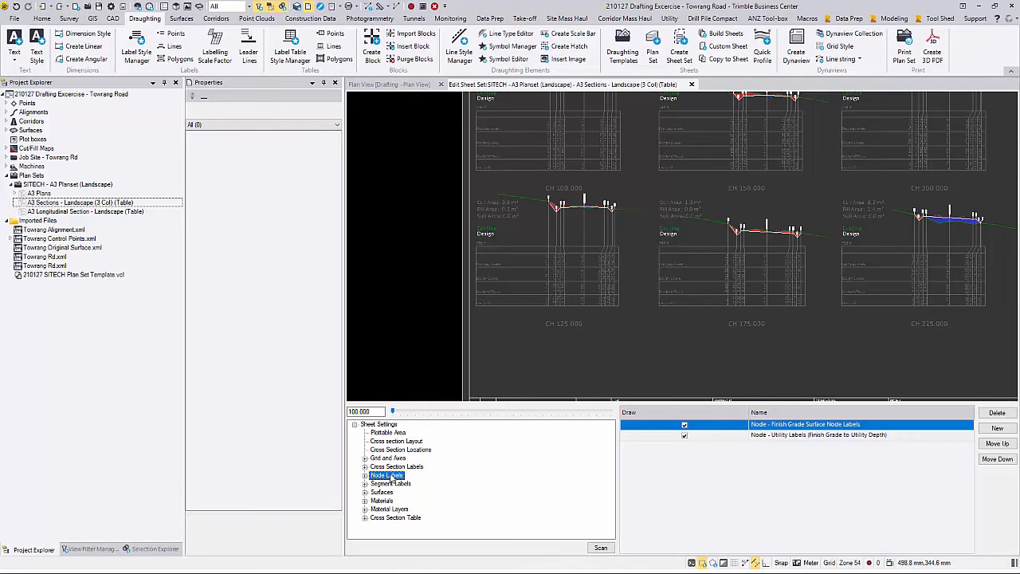
# Step: Keep the Finish Grade Surface node labels drawn on the sections
pyautogui.click(683, 424)
pyautogui.scroll(5, 557, 213)
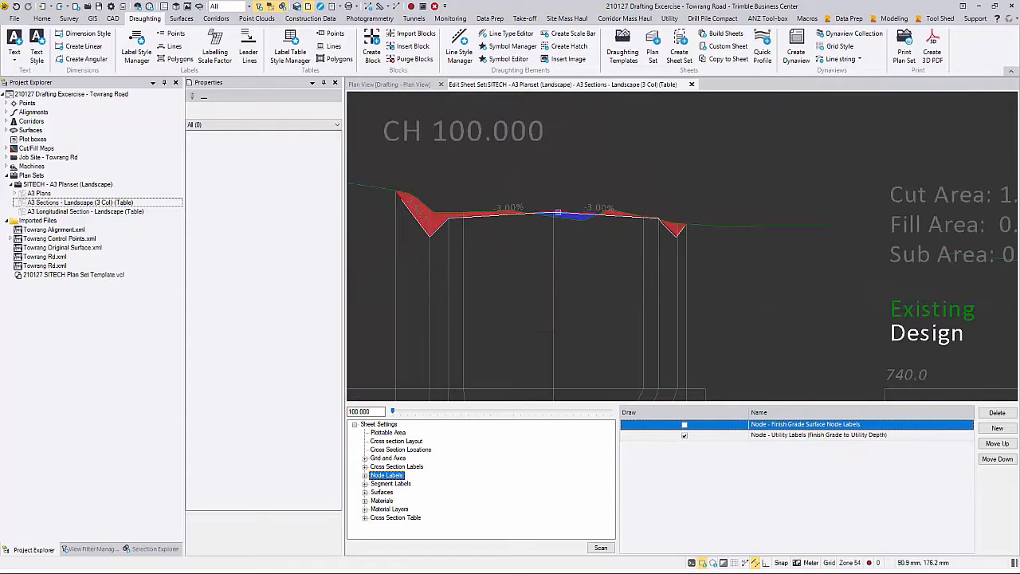
pyautogui.click(683, 424)
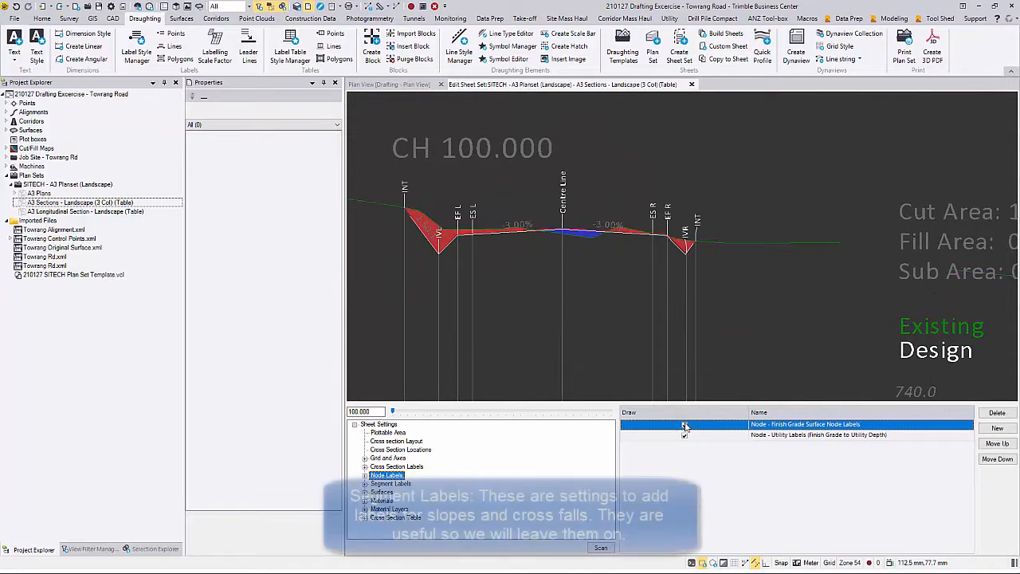
pyautogui.scroll(-7, 613, 350)
pyautogui.moveTo(611, 353); pyautogui.dragTo(589, 266, button='middle')
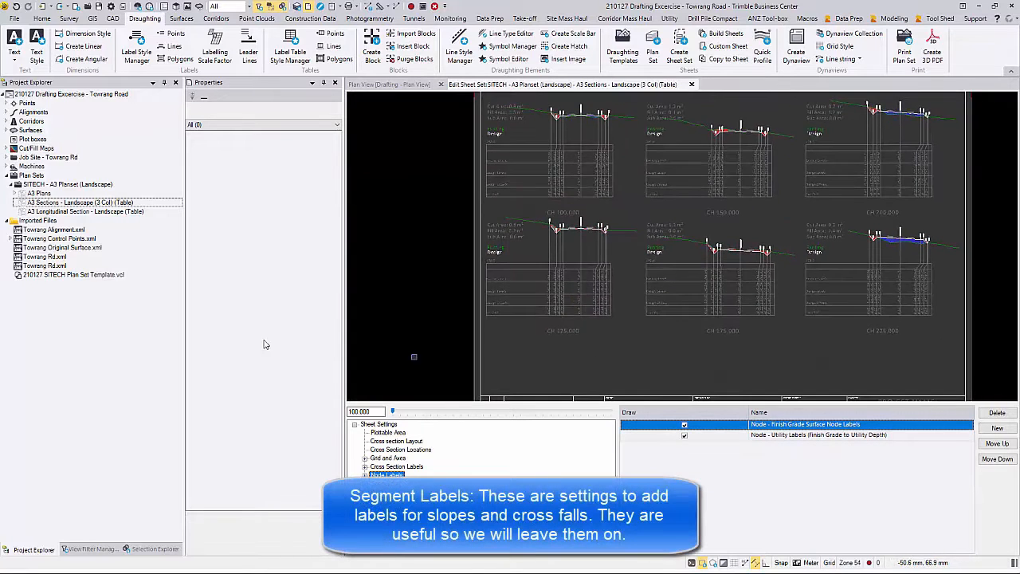
# Step: In Segment Labels, keep the -3.00% Segment Slope labels drawn
pyautogui.click(388, 483)
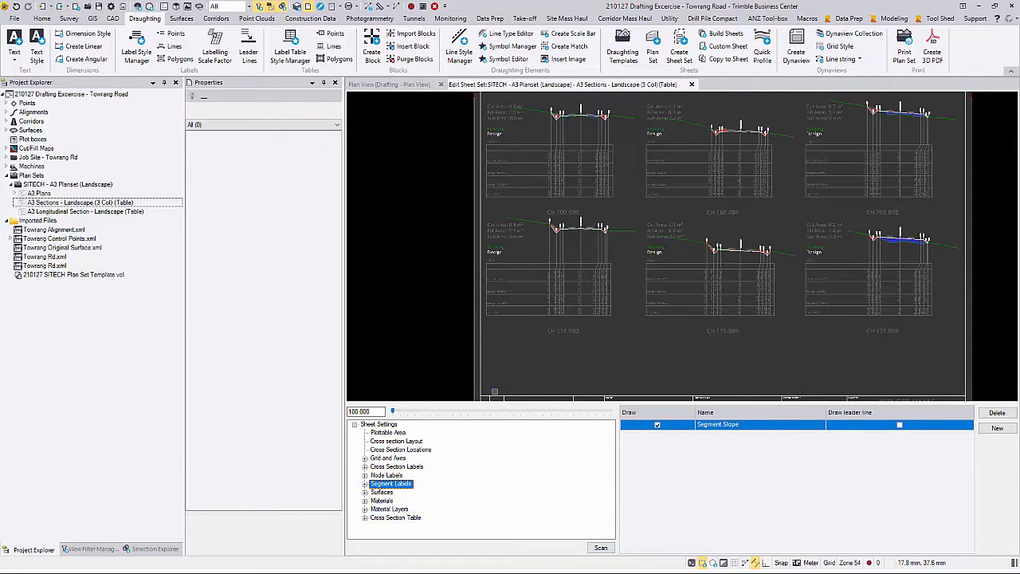
pyautogui.scroll(3, 599, 240)
pyautogui.scroll(4, 599, 241)
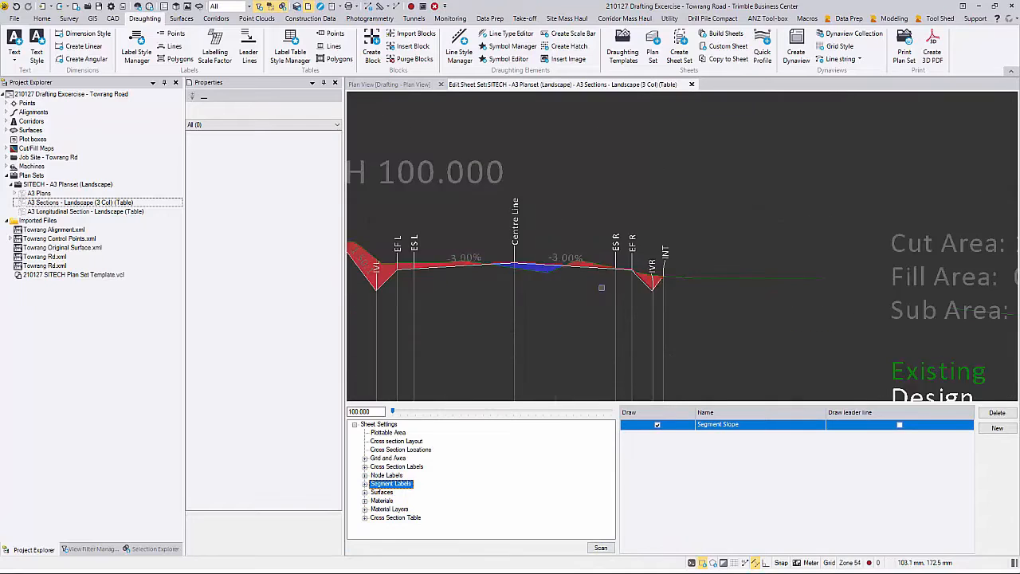
pyautogui.click(656, 424)
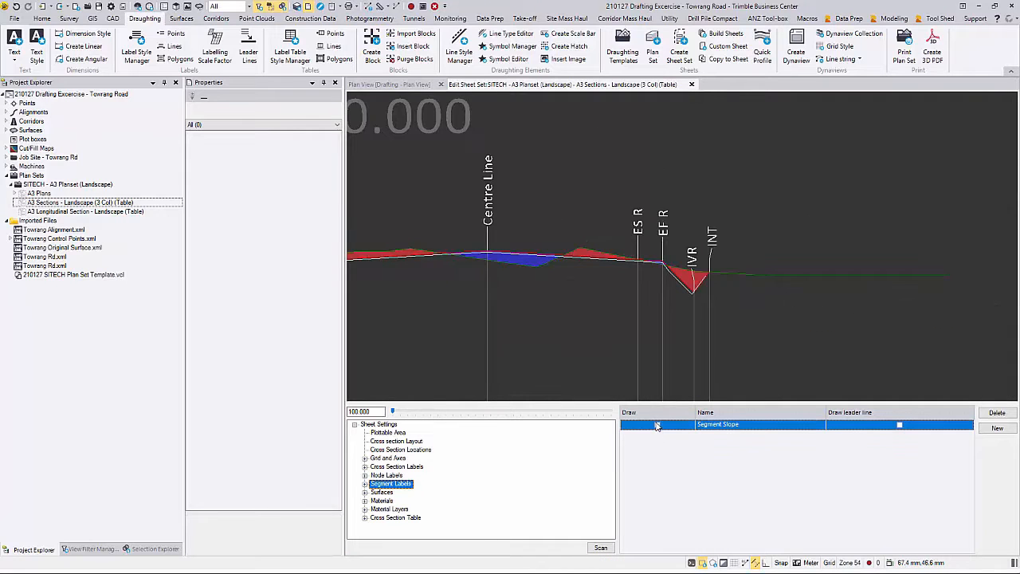
pyautogui.click(657, 424)
pyautogui.scroll(-7, 574, 310)
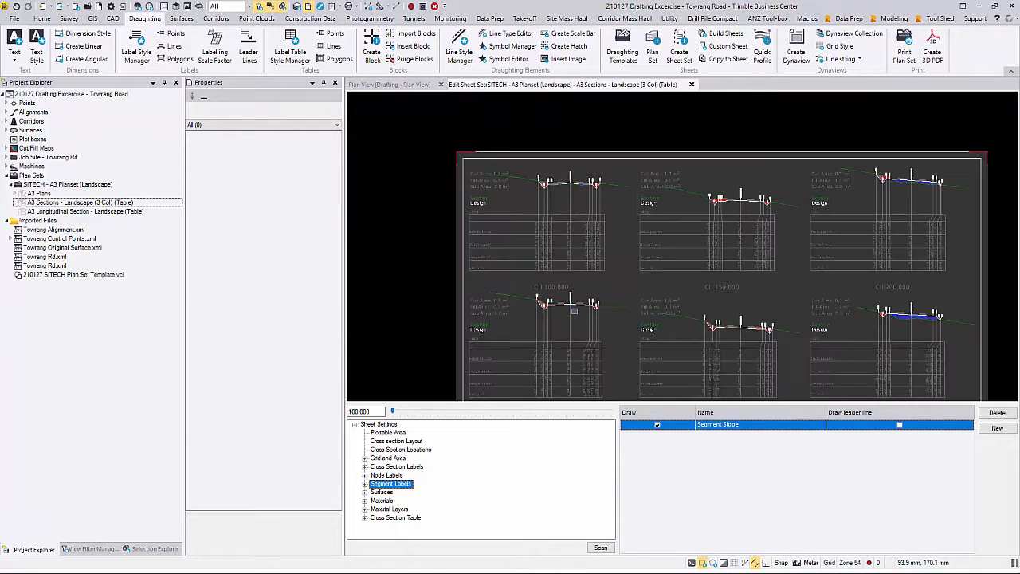
pyautogui.moveTo(573, 310); pyautogui.dragTo(561, 206, button='middle')
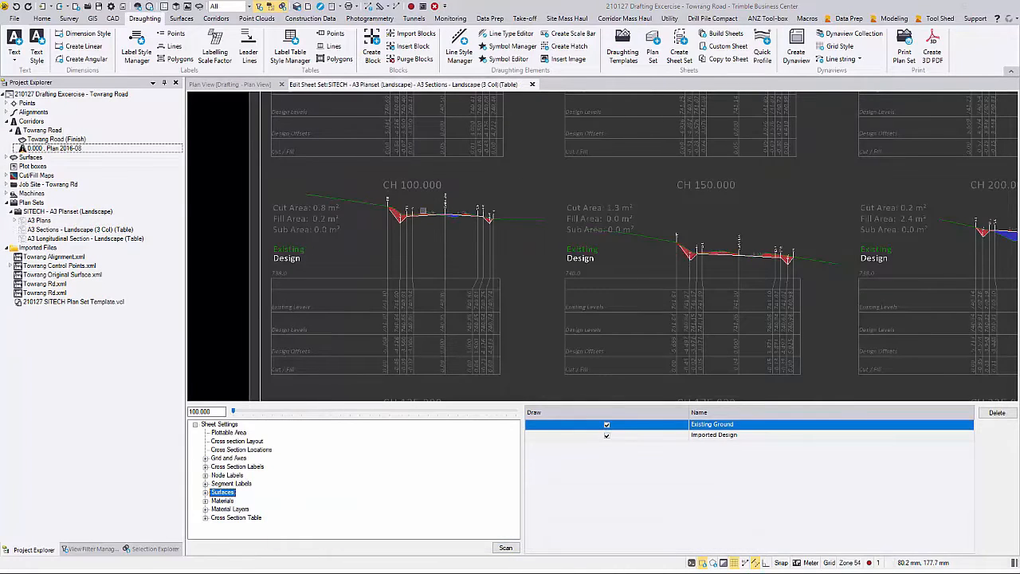
# Step: In the Plan 2016-08 template, set the Existing Ground line's left and right extents to 7 m
pyautogui.moveTo(408, 201); pyautogui.dragTo(345, 216, button='middle')
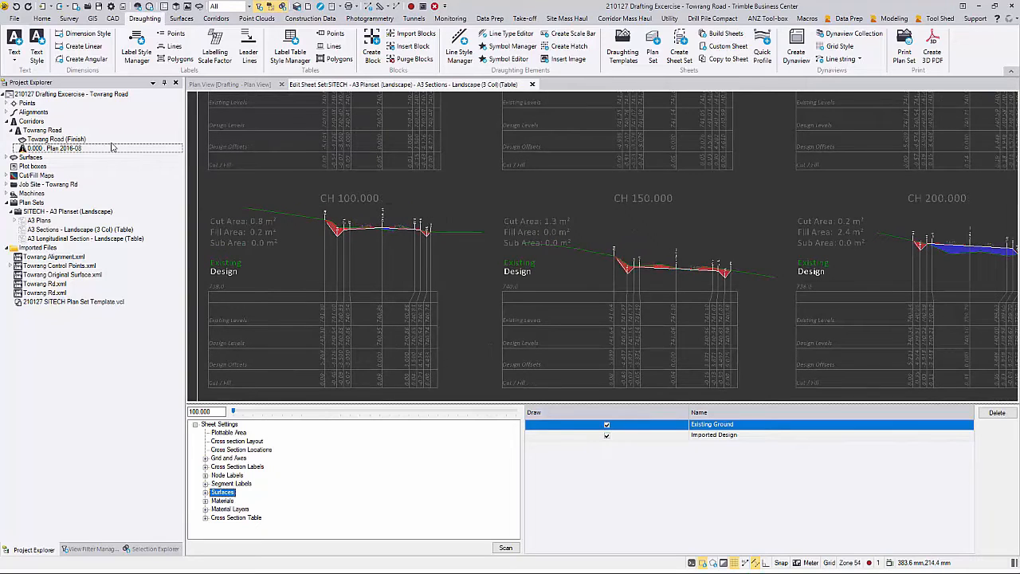
pyautogui.rightClick(54, 146)
pyautogui.click(77, 168)
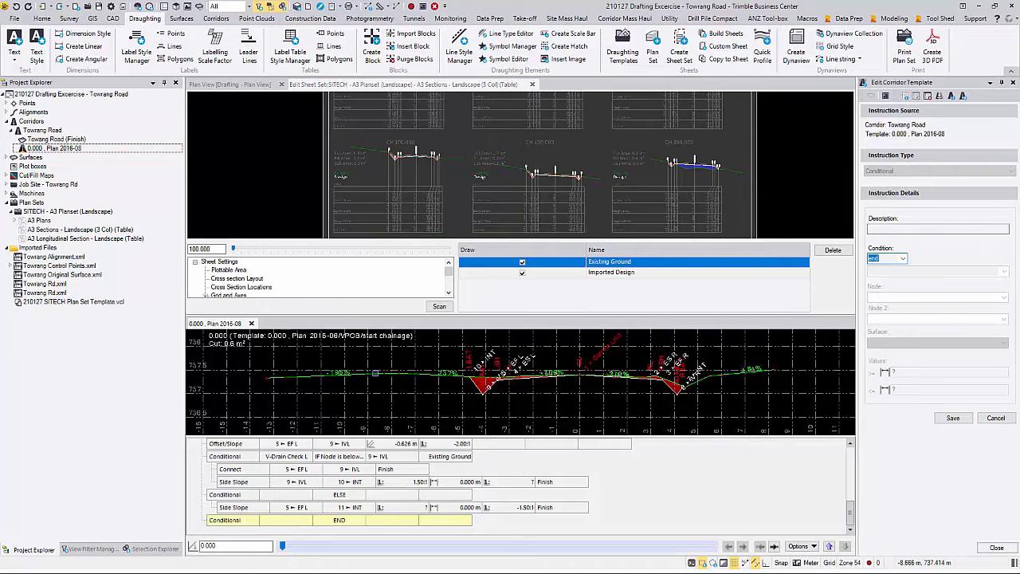
pyautogui.click(375, 372)
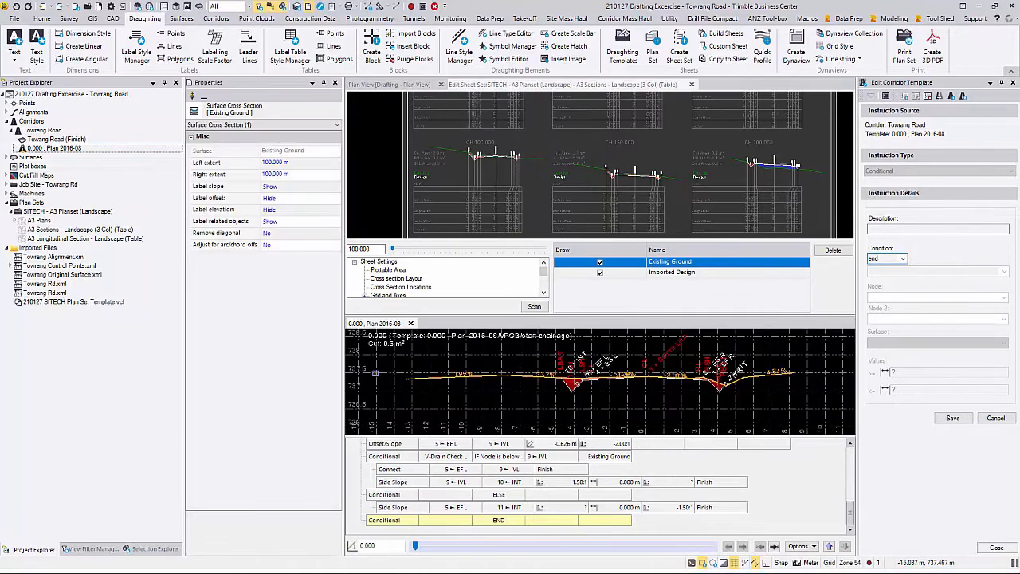
pyautogui.click(293, 162)
pyautogui.moveTo(293, 162); pyautogui.dragTo(204, 163)
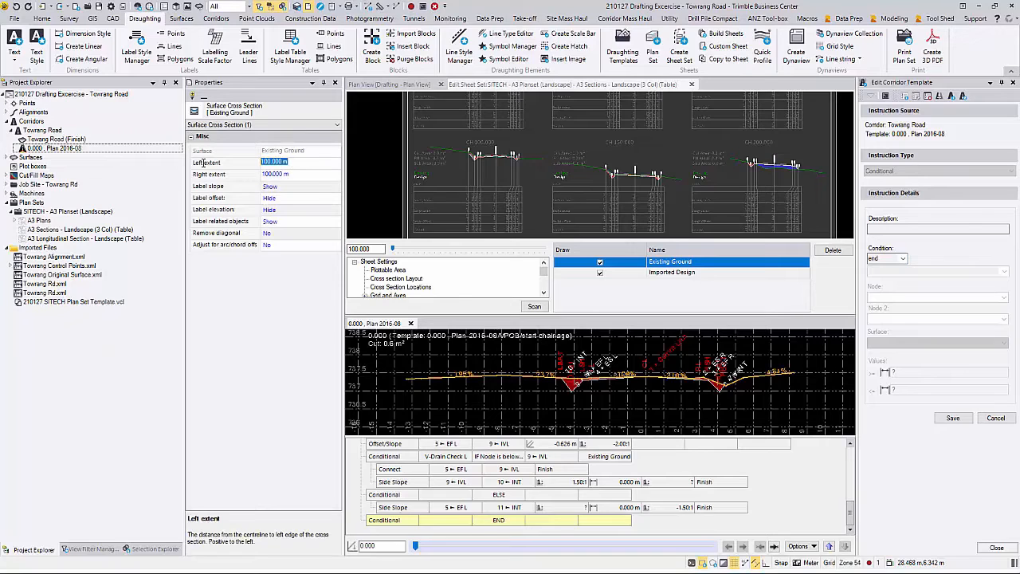
pyautogui.write('7')
pyautogui.click(295, 174)
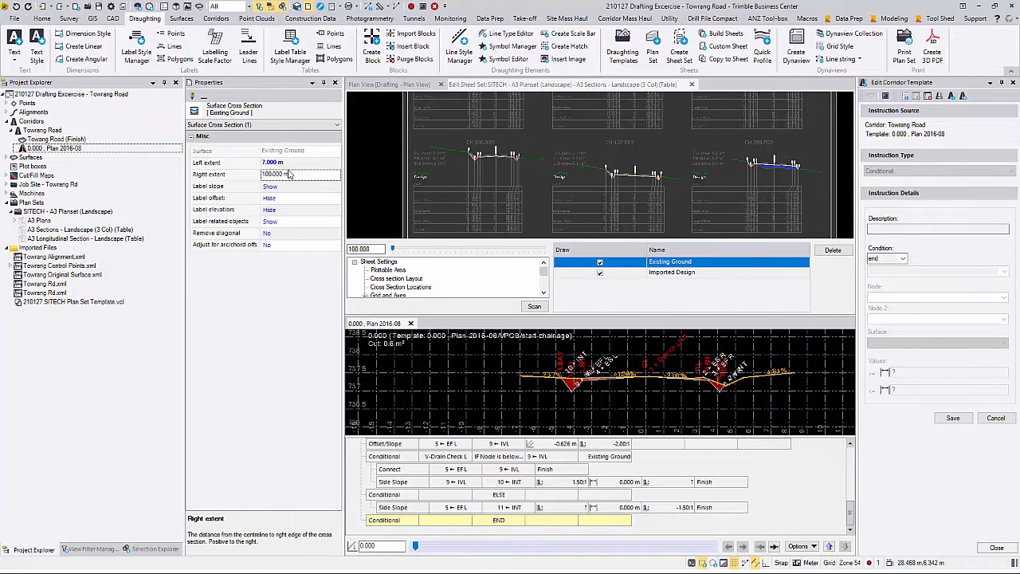
pyautogui.write('7')
pyautogui.press('Tab')
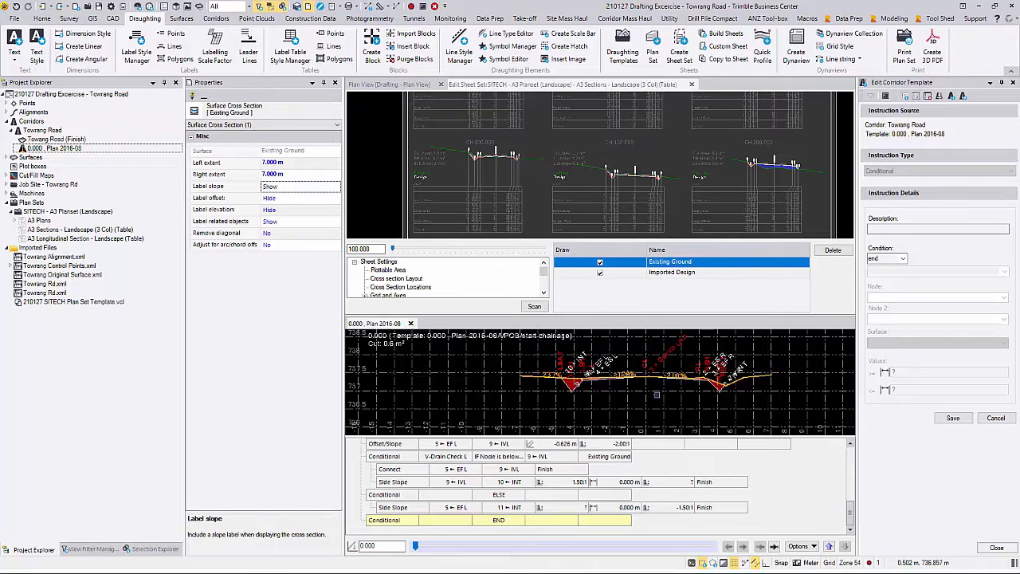
# Step: Check the template cross-section, then close the corridor template editor
pyautogui.scroll(1, 701, 389)
pyautogui.moveTo(698, 389); pyautogui.dragTo(690, 391, button='middle')
pyautogui.click(410, 323)
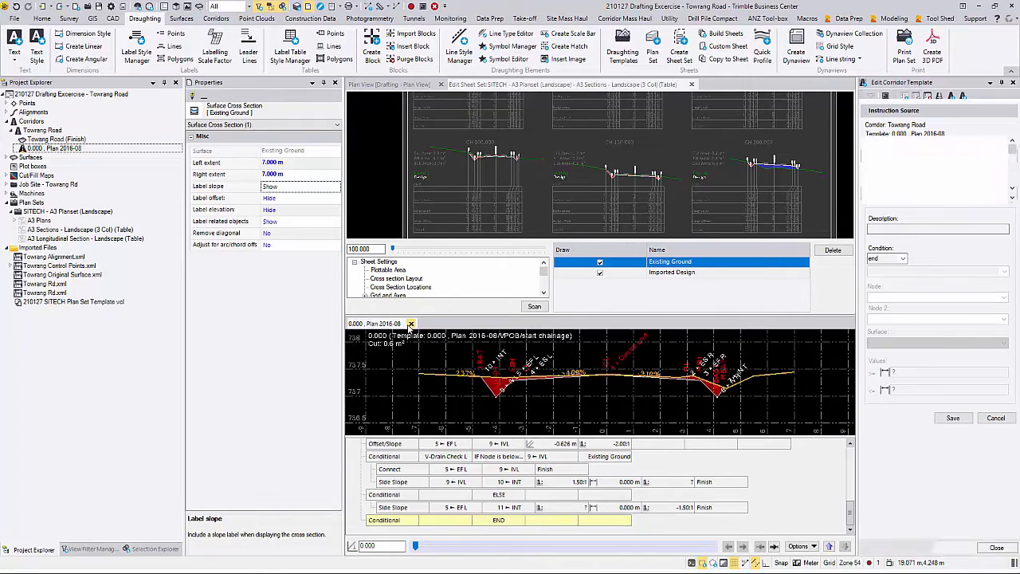
pyautogui.scroll(-3, 412, 317)
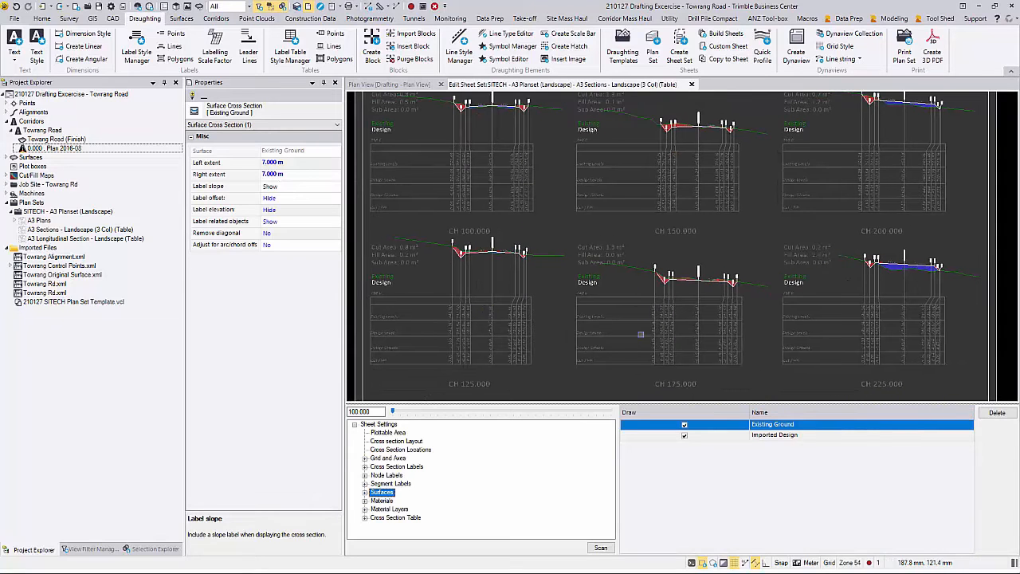
pyautogui.scroll(-1, 627, 247)
# Step: Reopen A3 Sections for editing and show its Materials: Subgrade, DefaultFill and DefaultCut
pyautogui.click(692, 86)
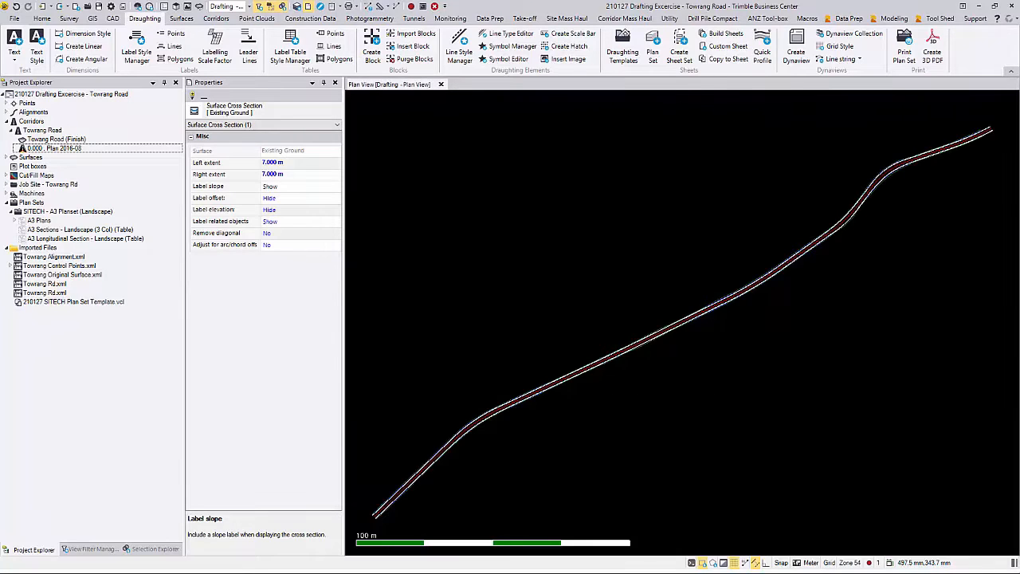
pyautogui.rightClick(60, 231)
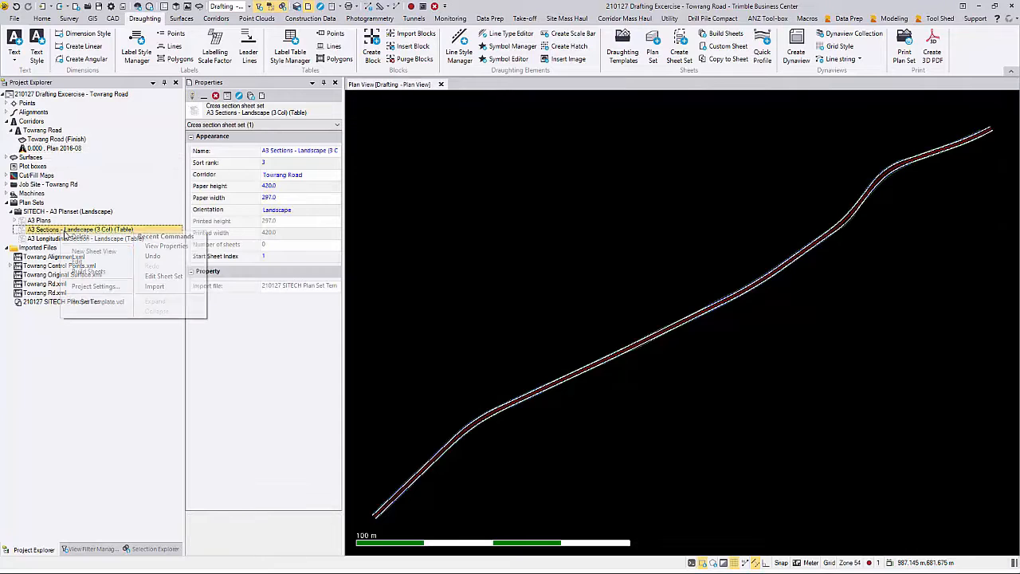
pyautogui.click(108, 262)
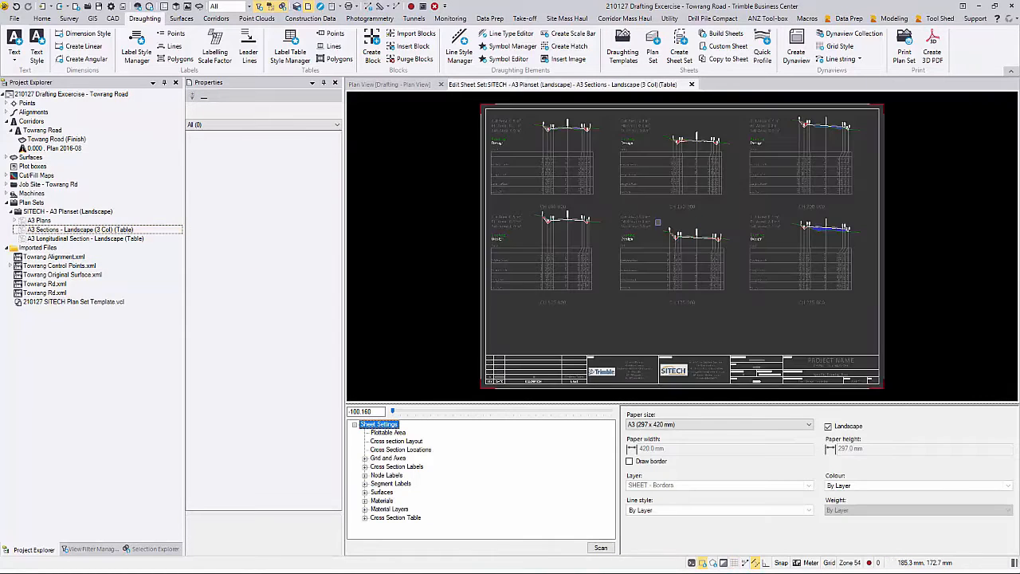
pyautogui.scroll(5, 645, 224)
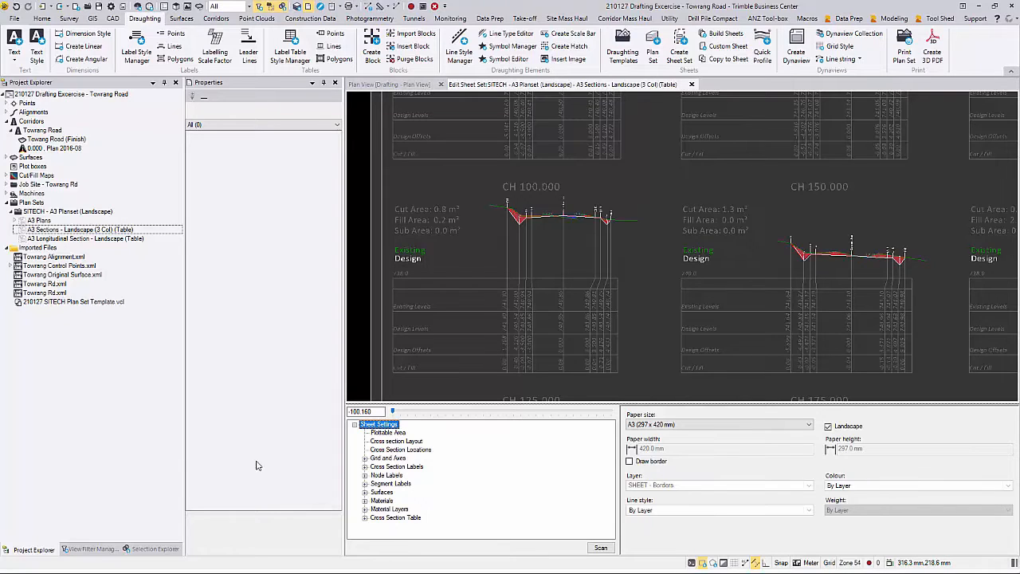
pyautogui.click(382, 501)
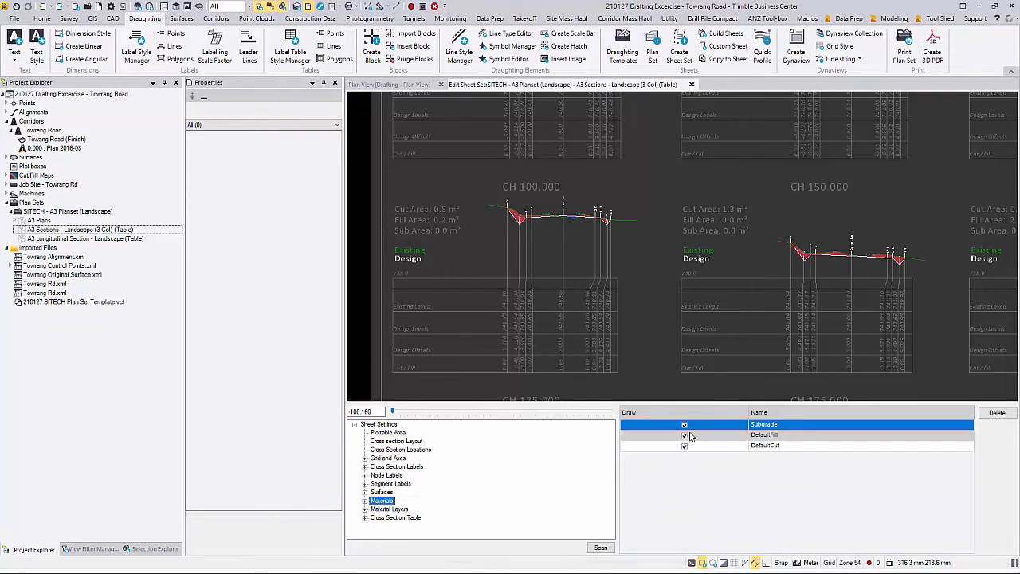
# Step: In DefaultCut, keep the cut fill drawn and set its colour back to red after trying green
pyautogui.click(366, 501)
pyautogui.click(394, 525)
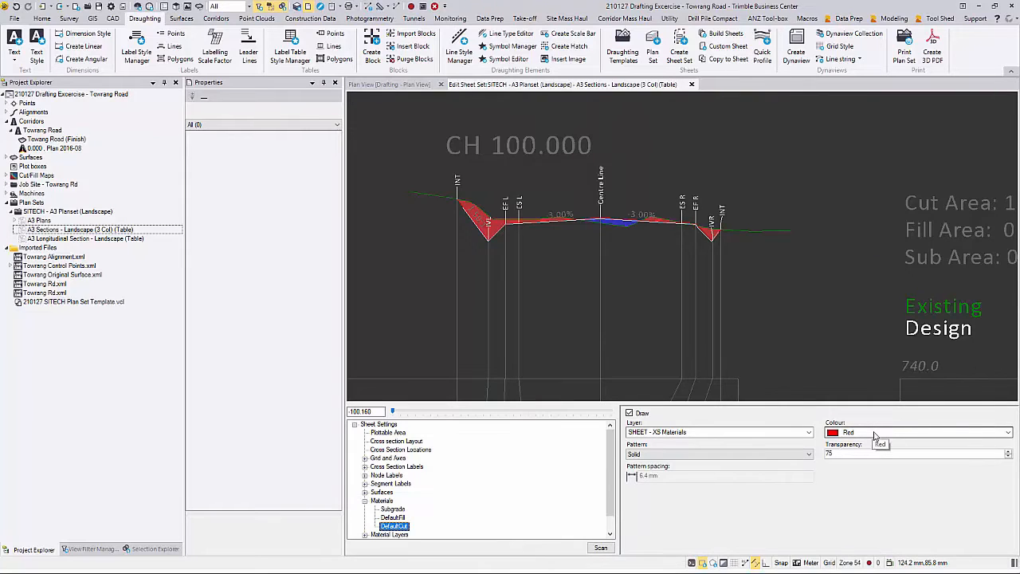
pyautogui.click(632, 414)
pyautogui.click(632, 413)
pyautogui.click(897, 432)
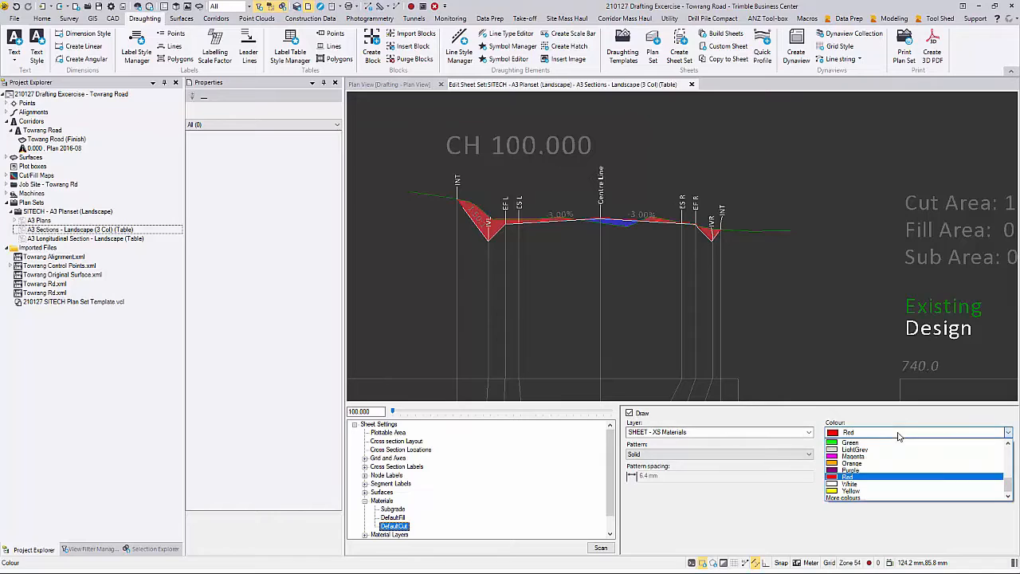
pyautogui.click(886, 443)
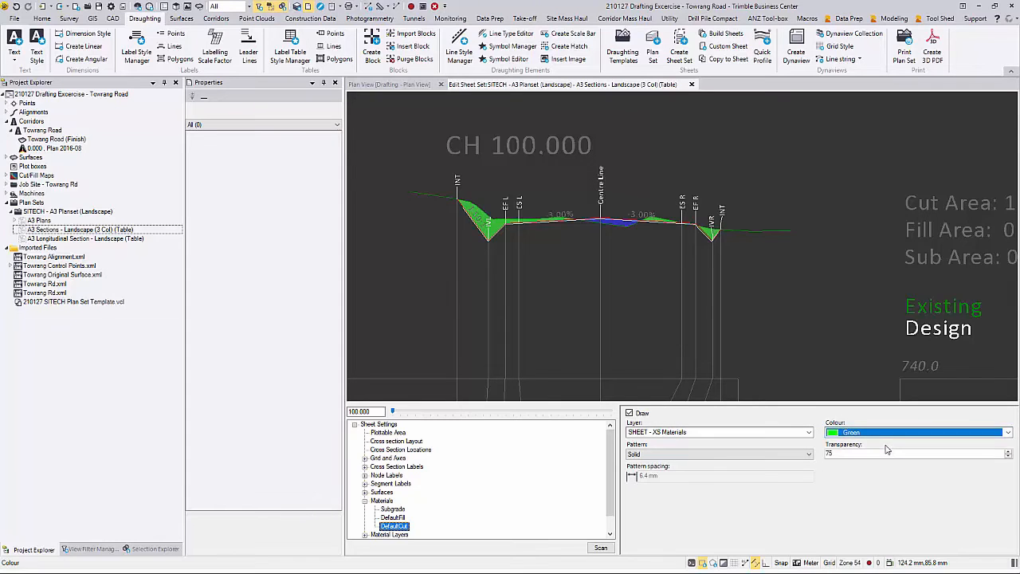
pyautogui.click(885, 433)
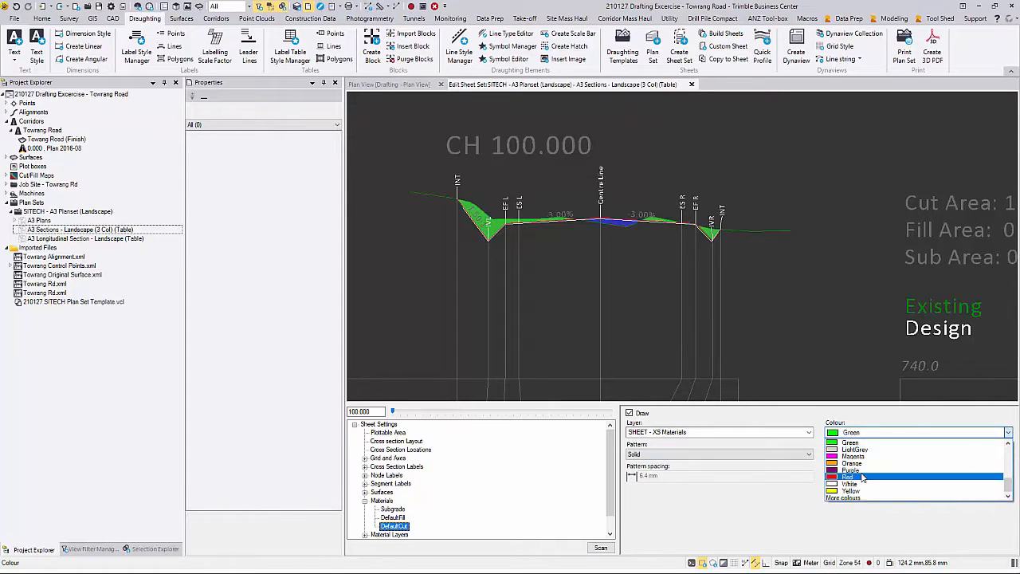
pyautogui.click(862, 476)
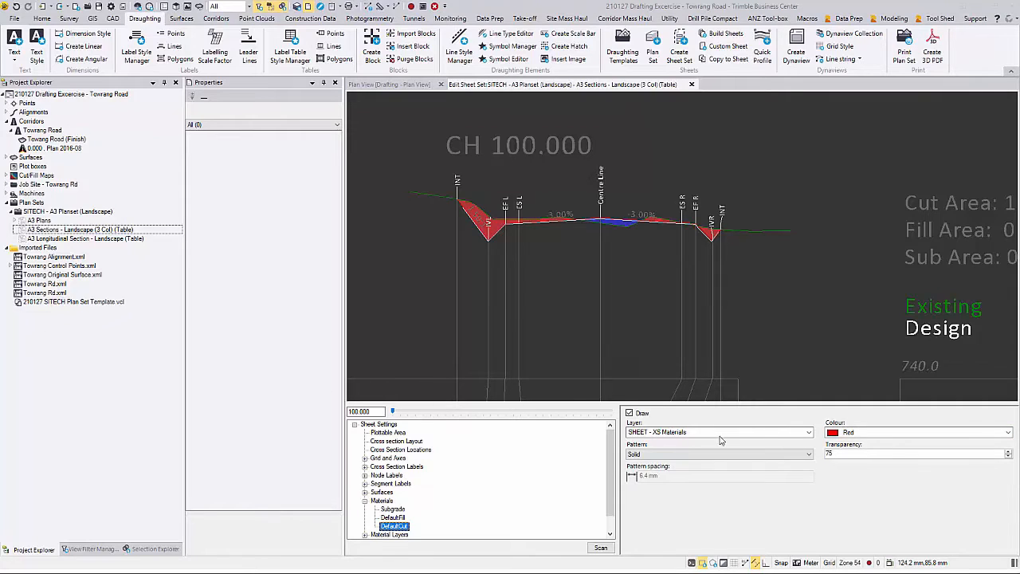
# Step: Give the cut fill a CrossHatch pattern with 1 mm pattern spacing
pyautogui.click(809, 454)
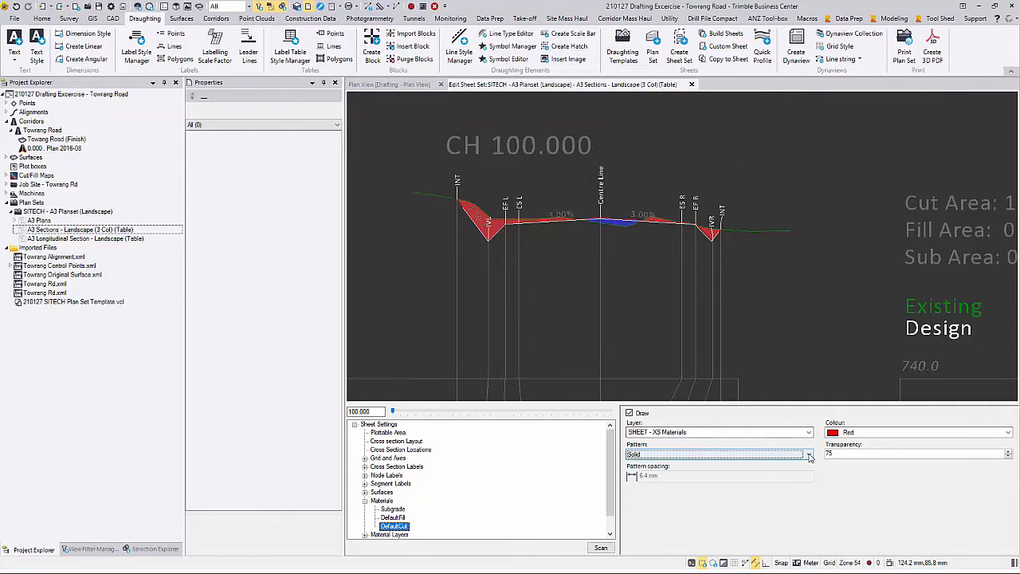
pyautogui.click(809, 454)
pyautogui.click(712, 477)
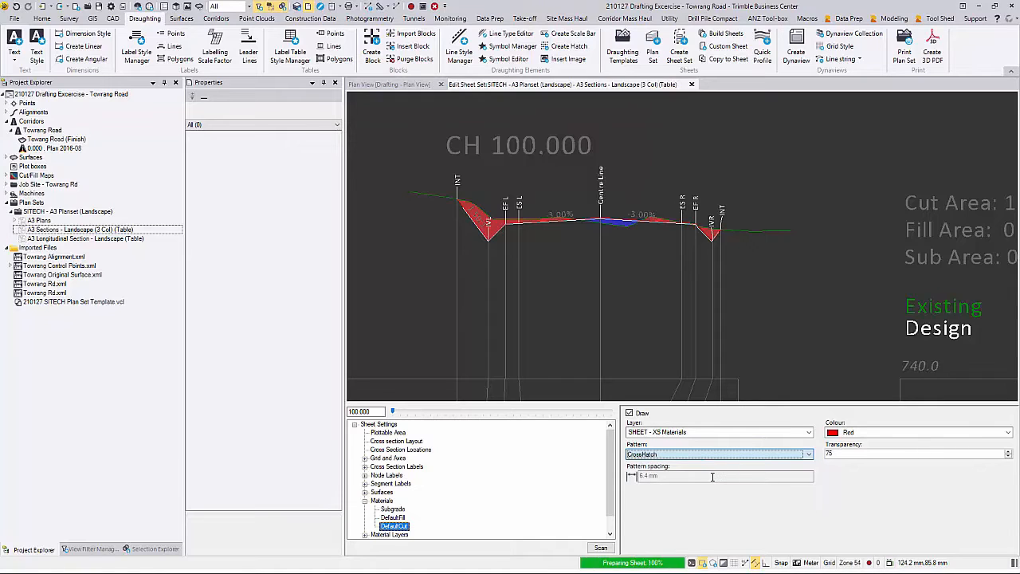
pyautogui.click(712, 476)
pyautogui.press('Return')
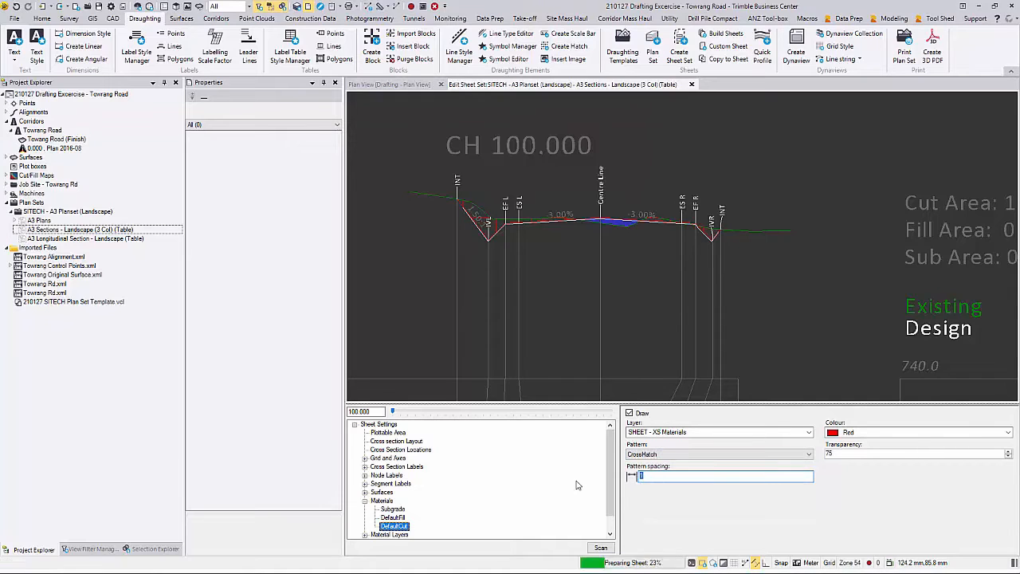
# Step: Preview SlantRight, SlantLeft, CrossHatch and Diamonds patterns, then settle on Solid and view the whole sheet
pyautogui.click(659, 455)
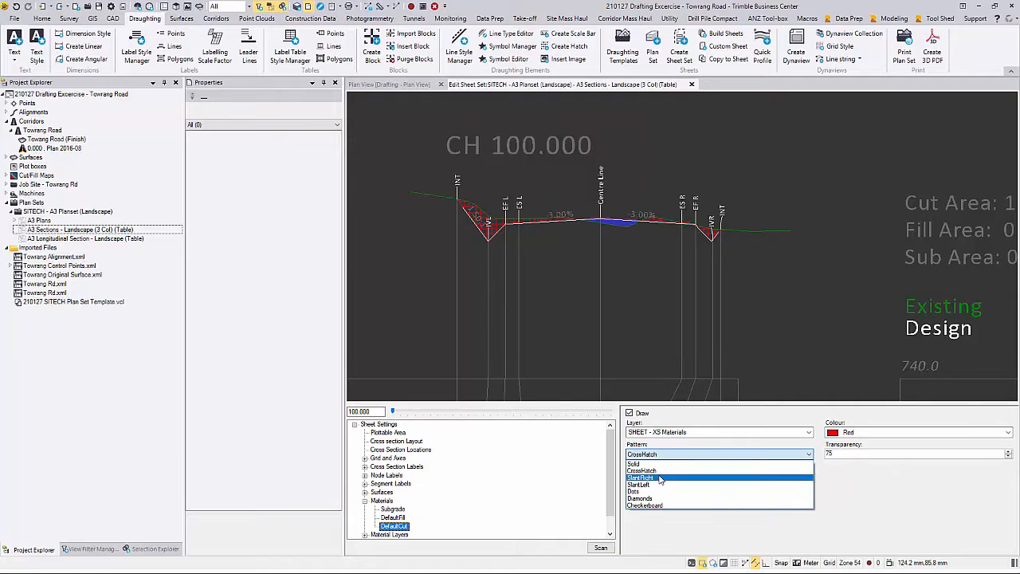
pyautogui.click(661, 477)
pyautogui.click(664, 452)
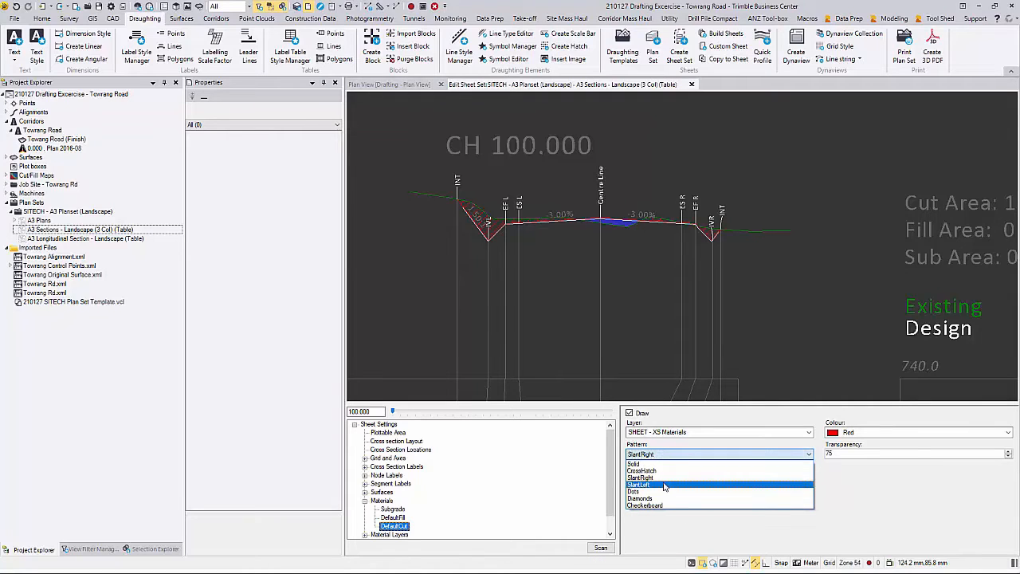
pyautogui.click(665, 485)
pyautogui.click(671, 452)
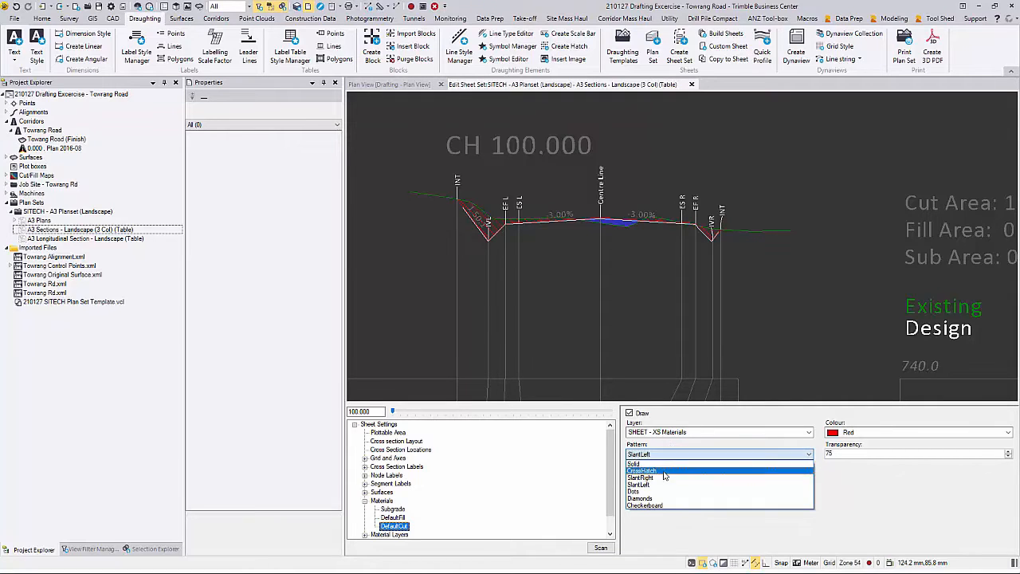
pyautogui.click(672, 462)
pyautogui.click(672, 453)
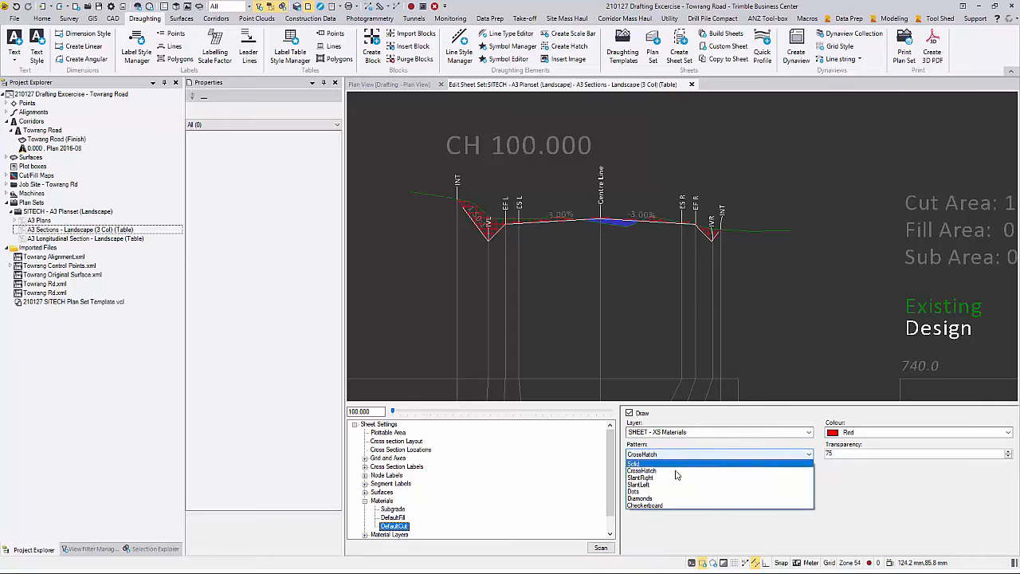
pyautogui.click(671, 499)
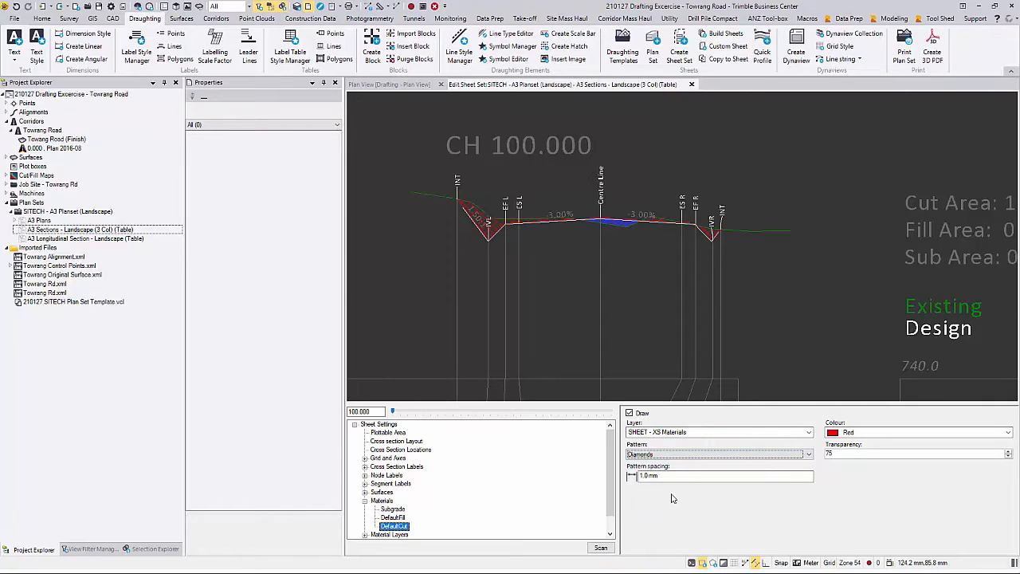
pyautogui.click(718, 454)
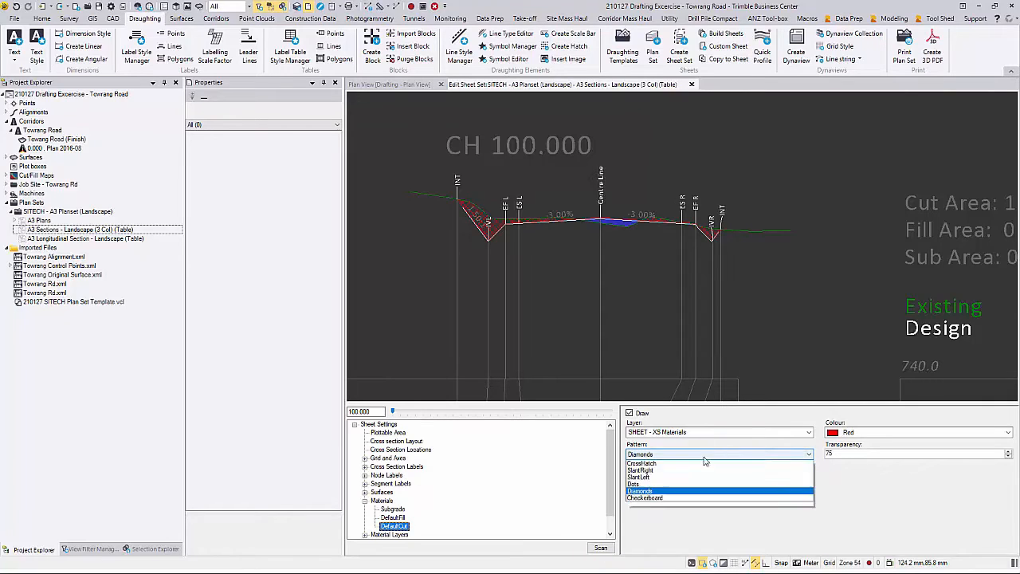
pyautogui.click(706, 465)
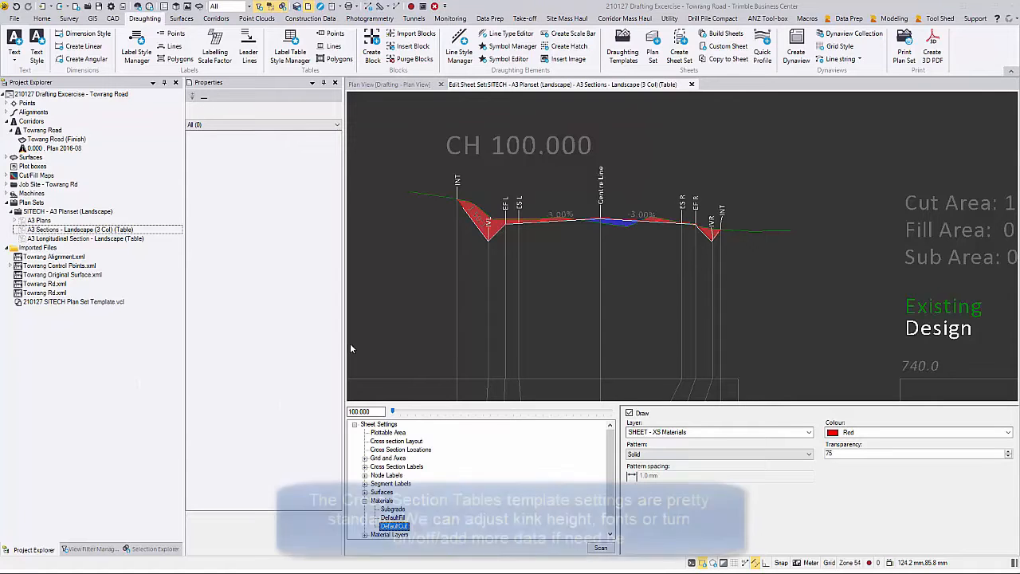
pyautogui.middleClick(467, 322)
pyautogui.middleClick(468, 322)
pyautogui.scroll(5, 521, 256)
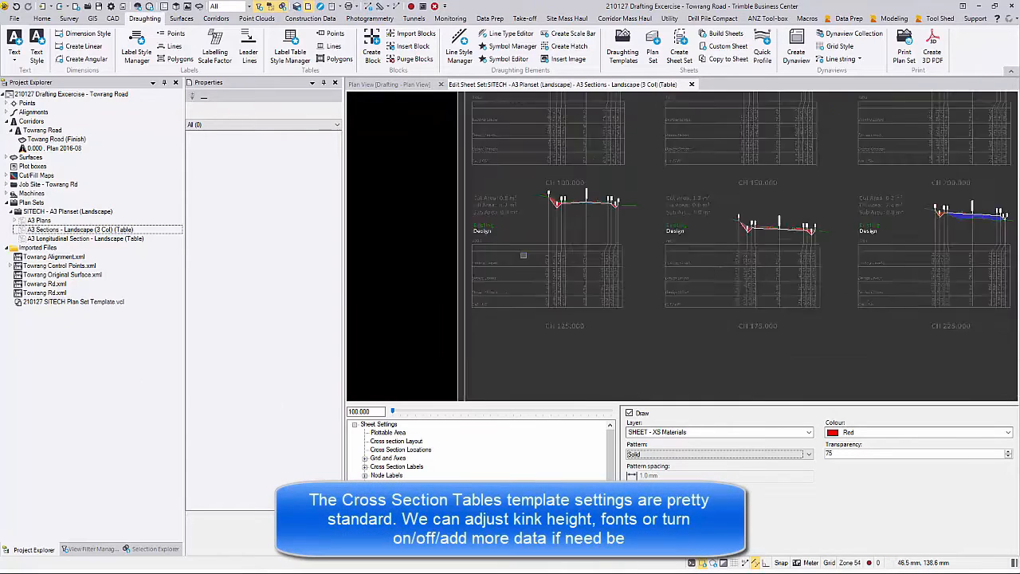
pyautogui.moveTo(611, 470); pyautogui.dragTo(610, 502)
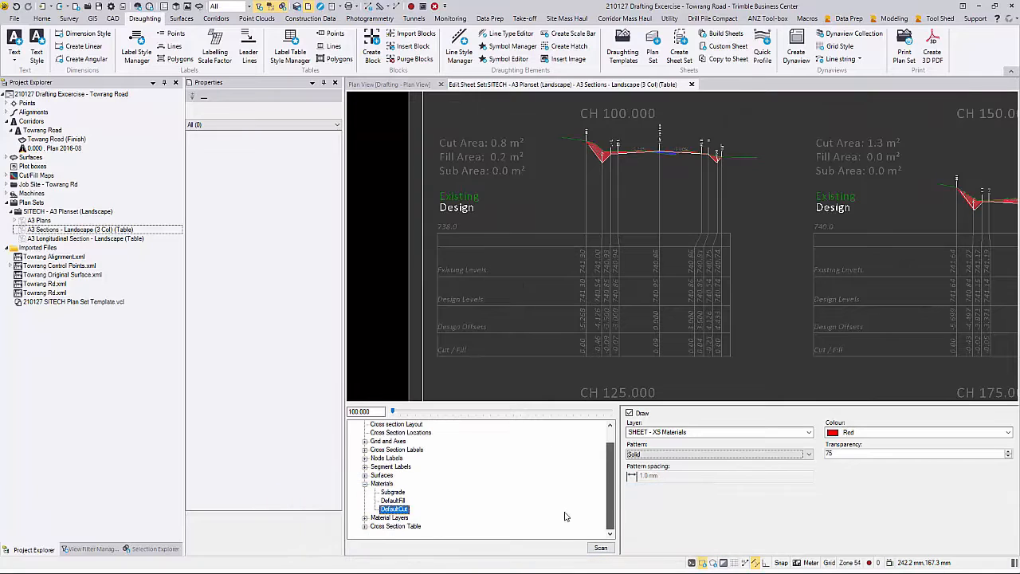
# Step: Change the Cross Section Table kink row height to 10 mm, then return it to 5 mm
pyautogui.click(400, 528)
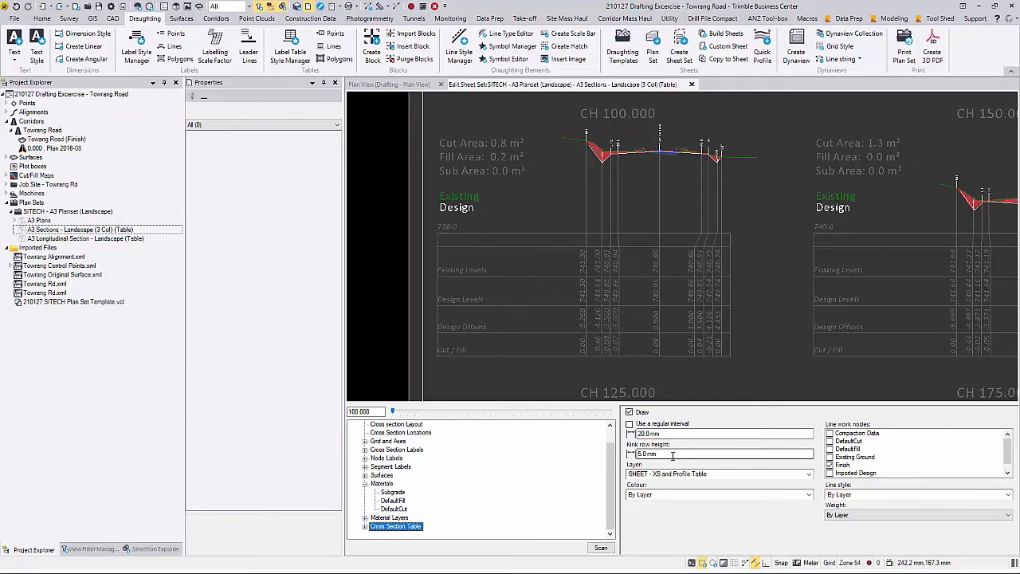
pyautogui.click(637, 453)
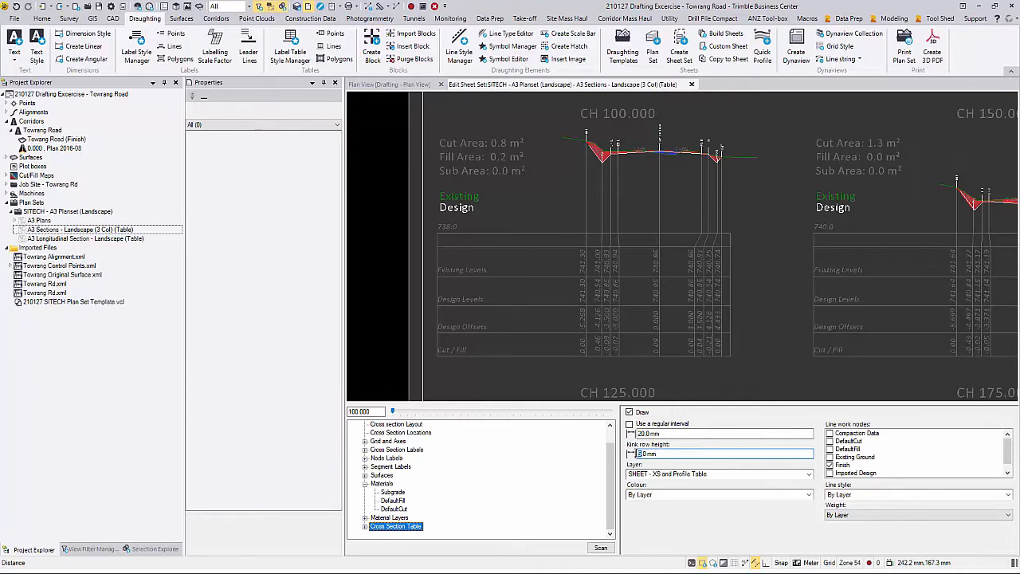
pyautogui.write('10')
pyautogui.press('Return')
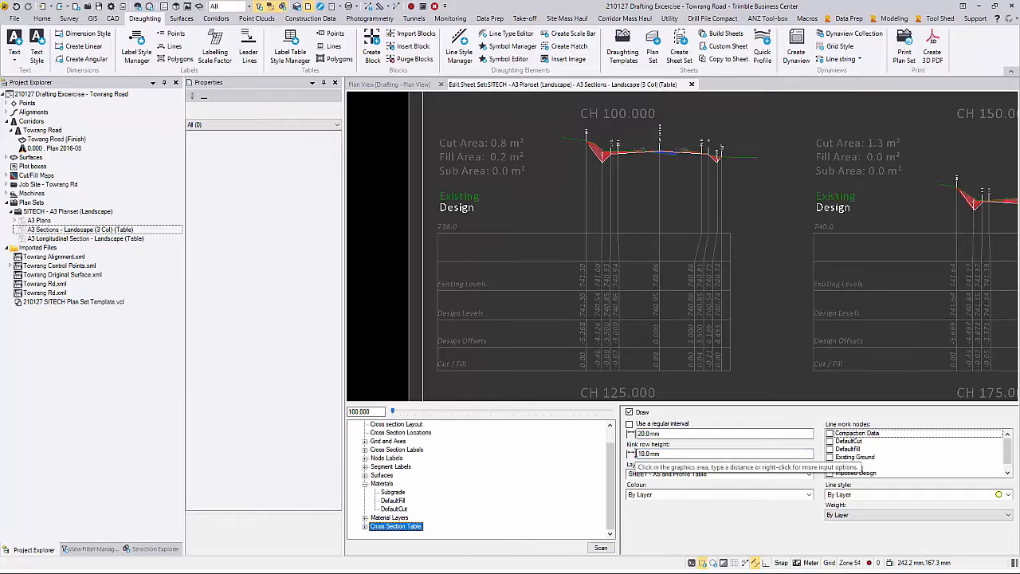
pyautogui.doubleClick(640, 453)
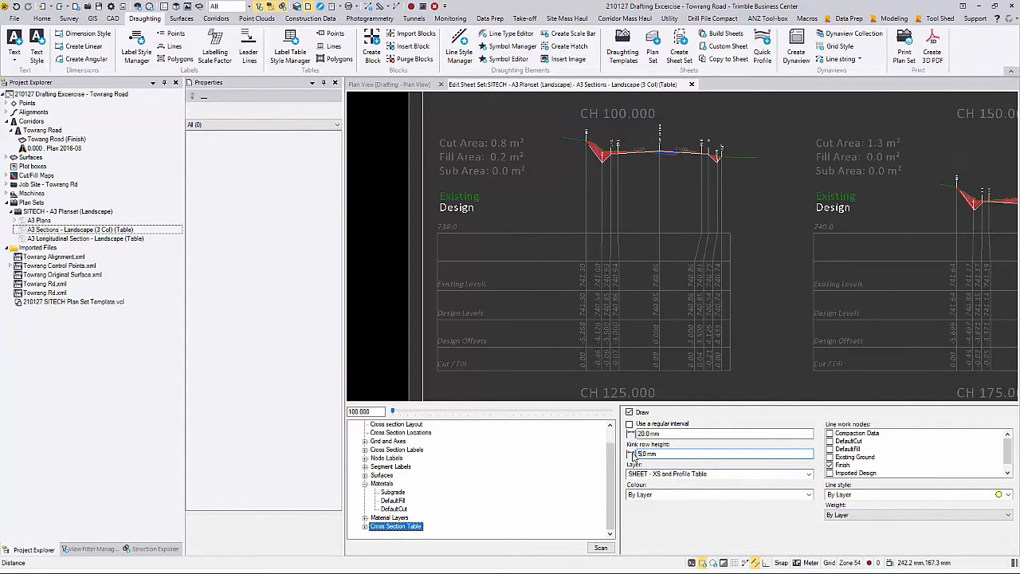
pyautogui.write('5')
pyautogui.press('Return')
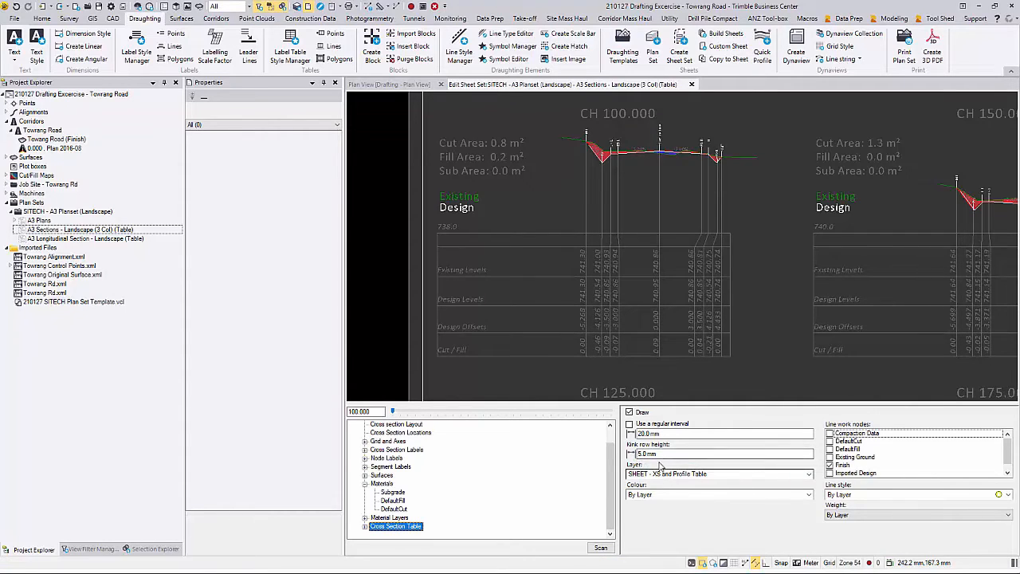
# Step: Browse the table rows: Node Label, Existing Levels, Design Offsets and Cut / Fill
pyautogui.click(364, 527)
pyautogui.click(374, 526)
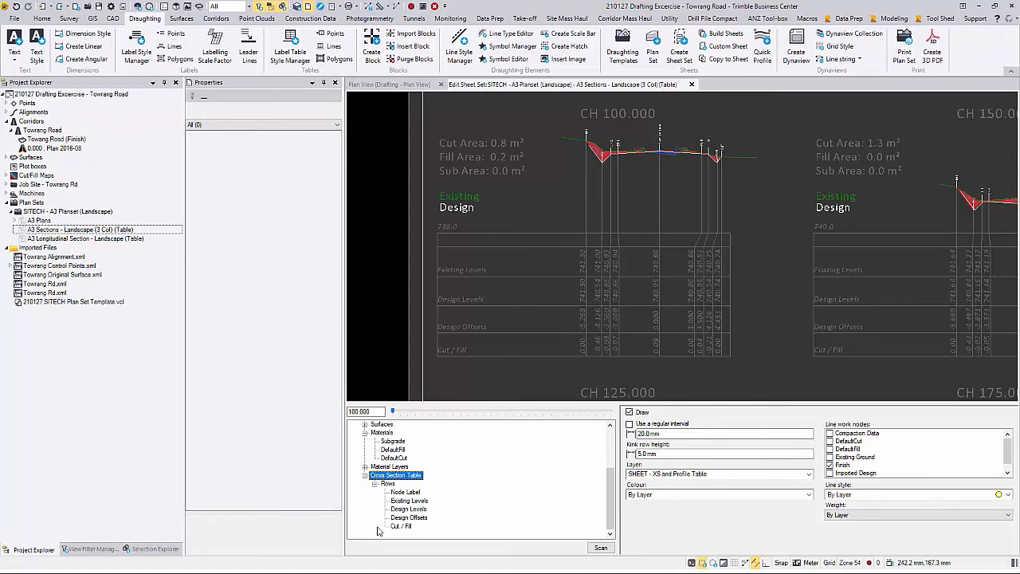
pyautogui.click(406, 492)
pyautogui.click(409, 501)
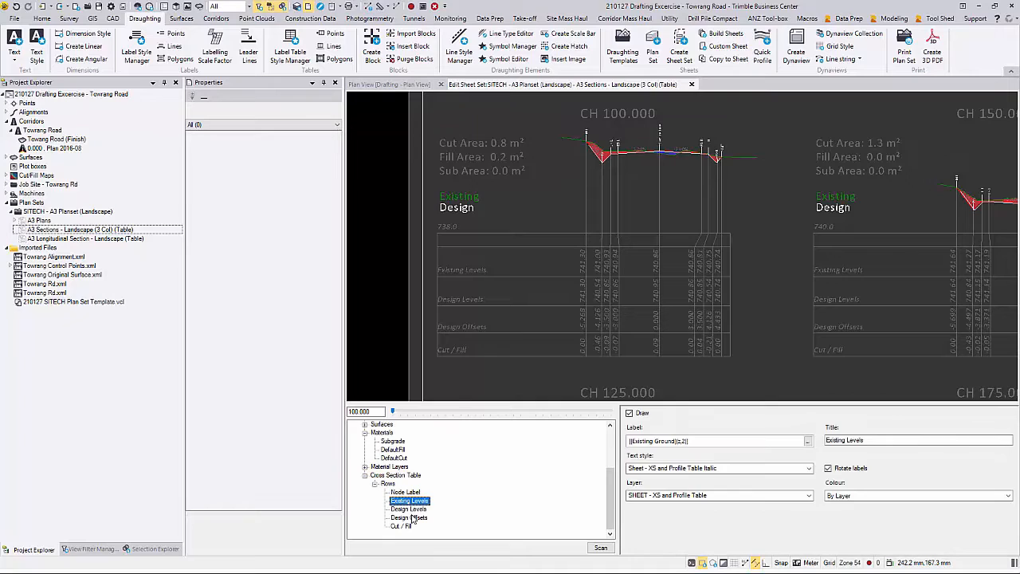
pyautogui.click(413, 517)
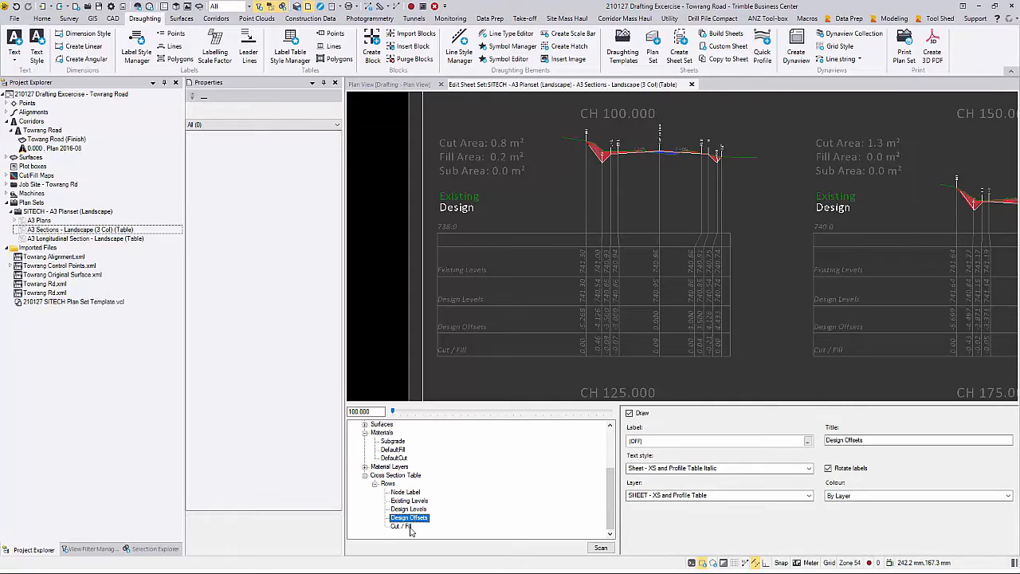
pyautogui.click(404, 527)
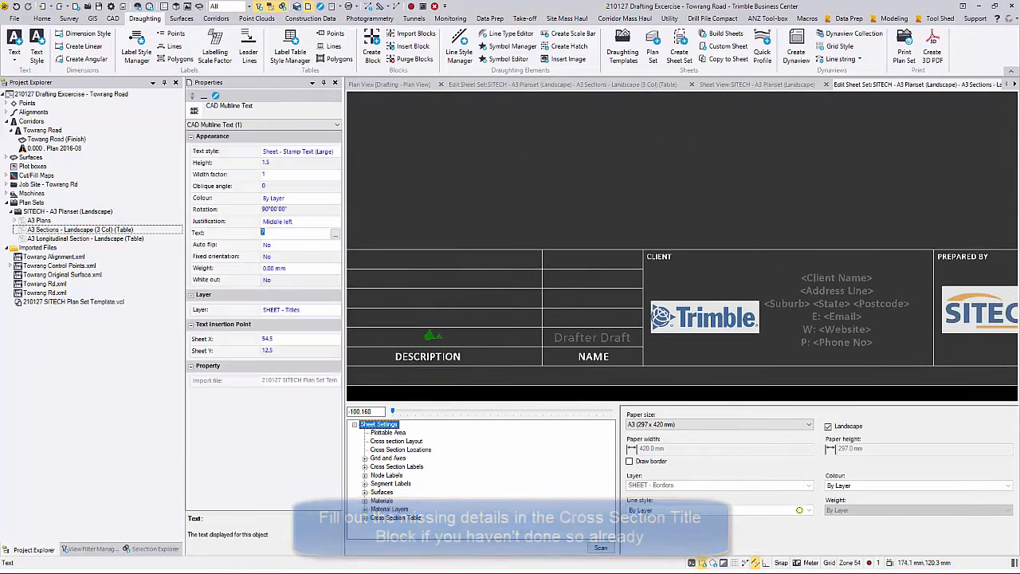
# Step: Apply the CROSS SECTIONS title text and replace the client name and address placeholders
pyautogui.write('CROSS SECTIONS')
pyautogui.click(505, 214)
pyautogui.moveTo(899, 305); pyautogui.dragTo(606, 297, button='middle')
pyautogui.click(595, 297)
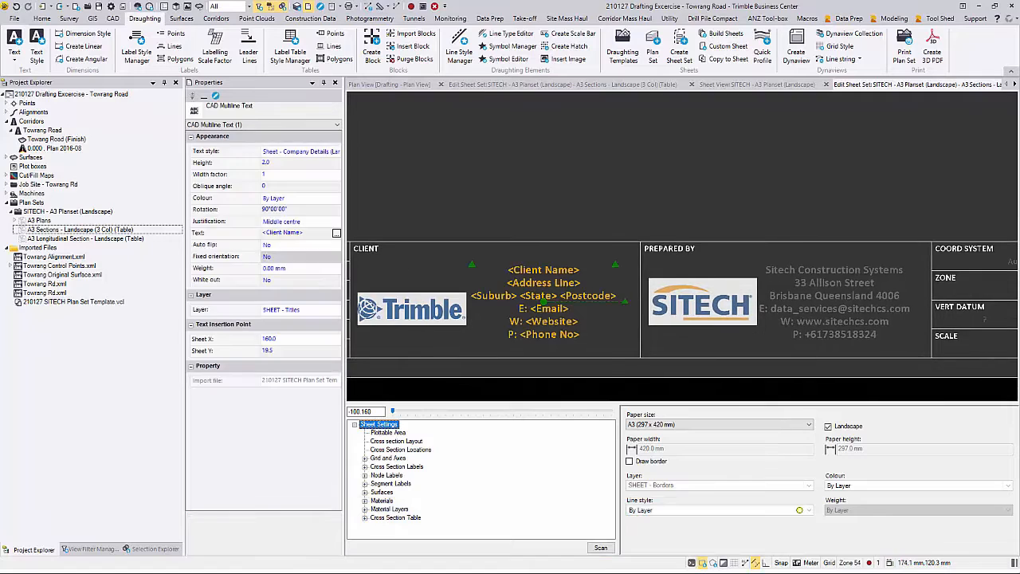
pyautogui.click(335, 233)
pyautogui.press('Delete')
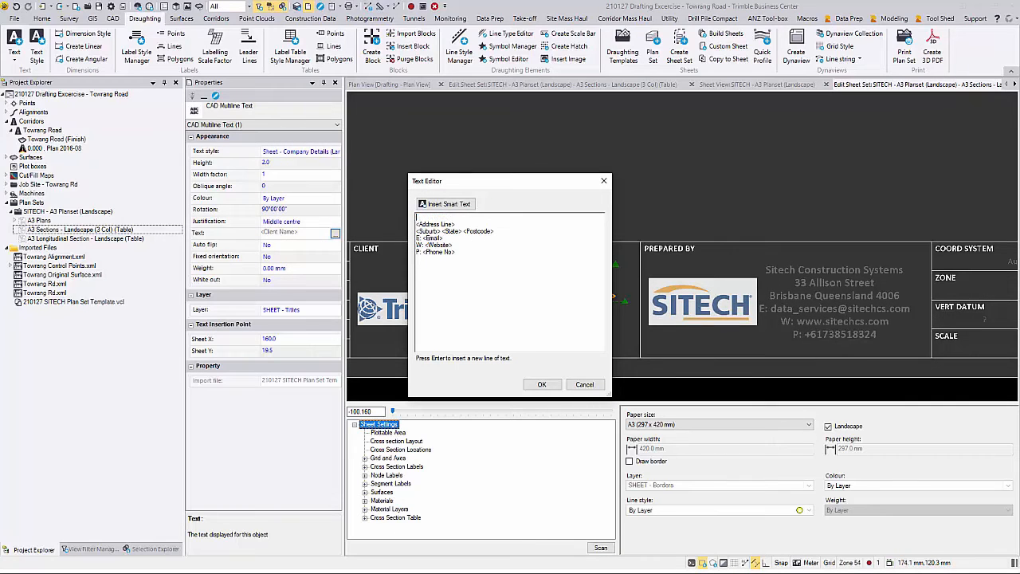
pyautogui.write('Test Client')
pyautogui.press('Down')
pyautogui.press('End')
pyautogui.hotkey('shift', 'Home')
pyautogui.write('123')
pyautogui.hotkey('shift', 'Home')
pyautogui.write('Bowen H')
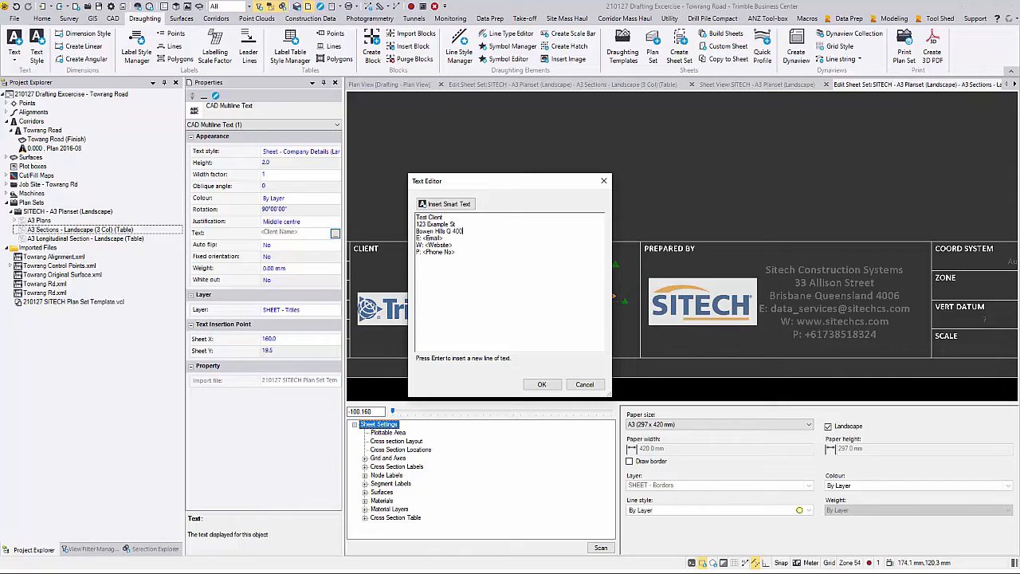
pyautogui.click(542, 384)
# Step: Change the title block project name and sub heading to CROSS SECTIONS TUTORIAL
pyautogui.moveTo(552, 298); pyautogui.dragTo(48, 265, button='middle')
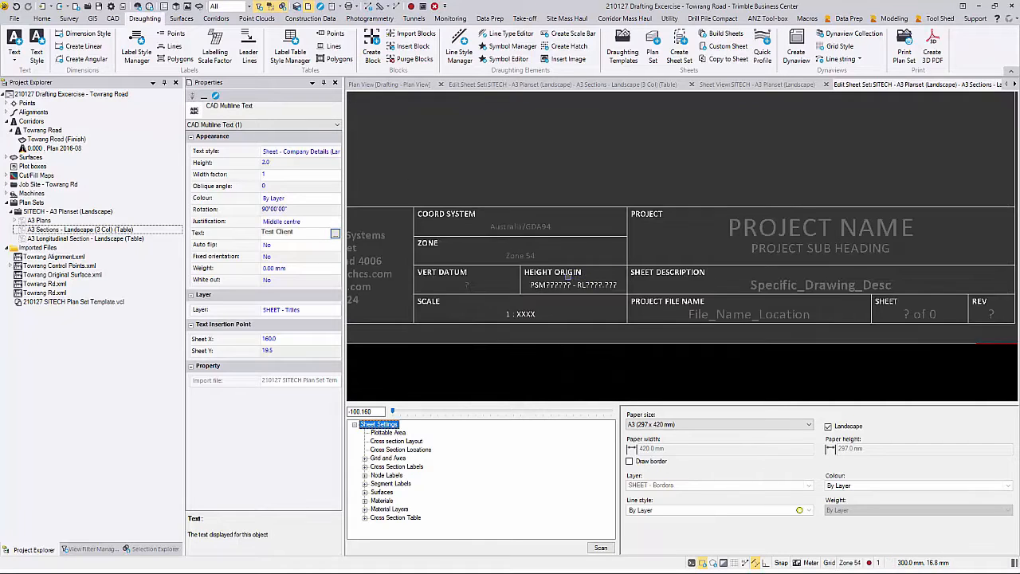
pyautogui.moveTo(563, 274); pyautogui.dragTo(401, 273, button='middle')
pyautogui.click(633, 229)
pyautogui.click(336, 233)
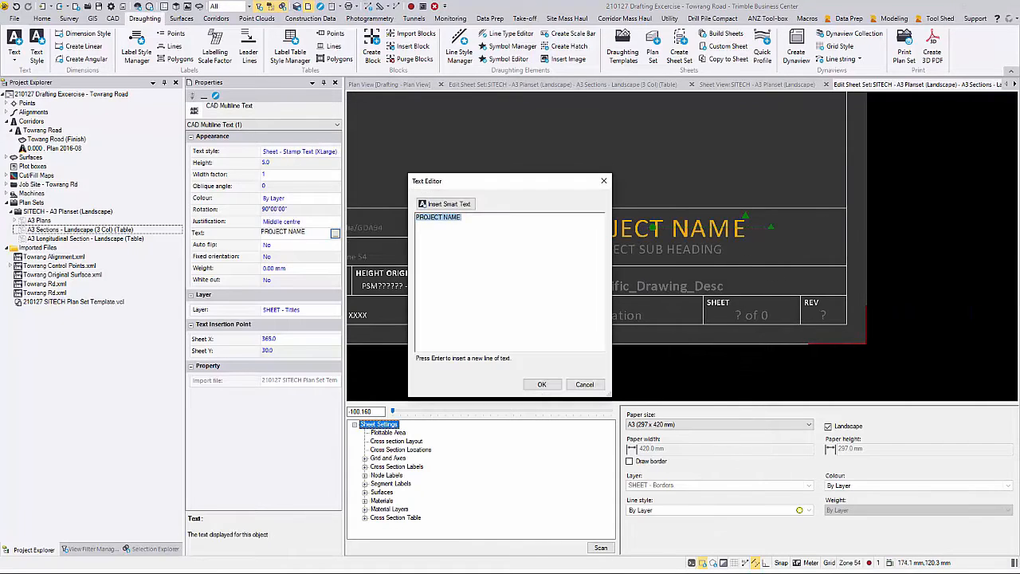
pyautogui.write('CROSS S')
pyautogui.click(541, 384)
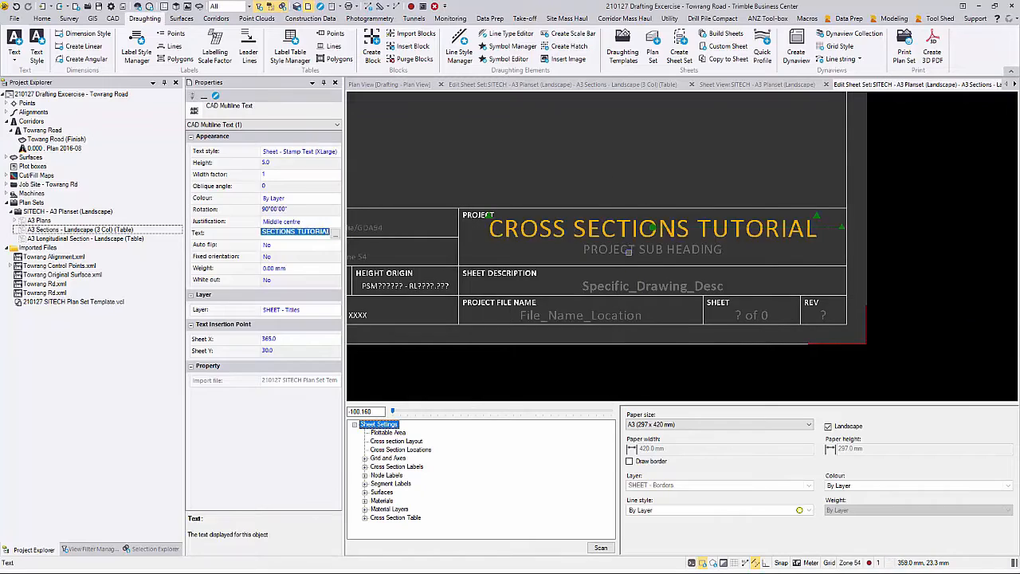
pyautogui.click(660, 249)
pyautogui.click(335, 233)
pyautogui.write('CROSS SECTIONS TUTORIAL')
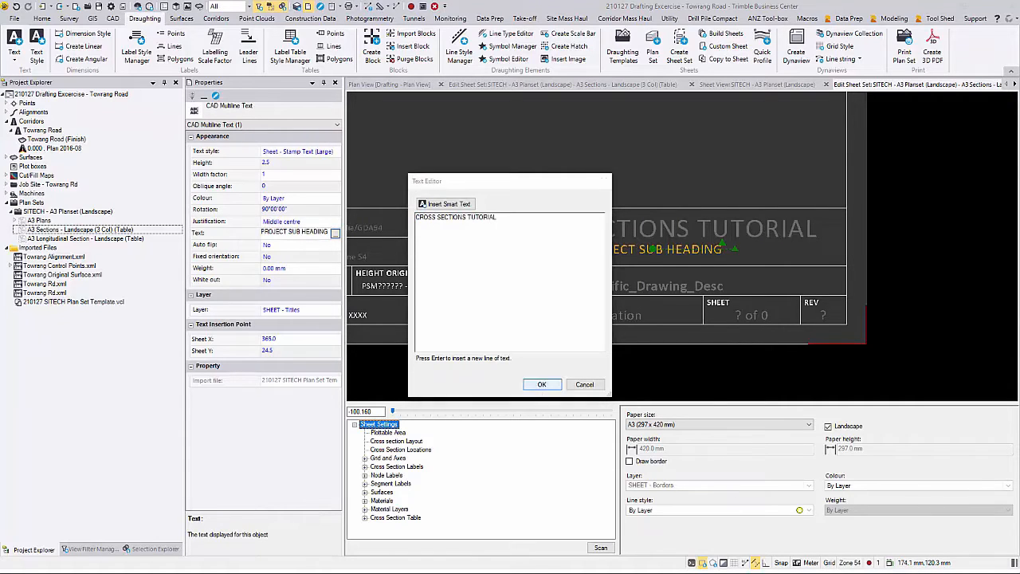
pyautogui.click(542, 384)
# Step: Set the sheet description to CROSS SECTIONS CH100 - CH800 and the revision to A
pyautogui.click(668, 285)
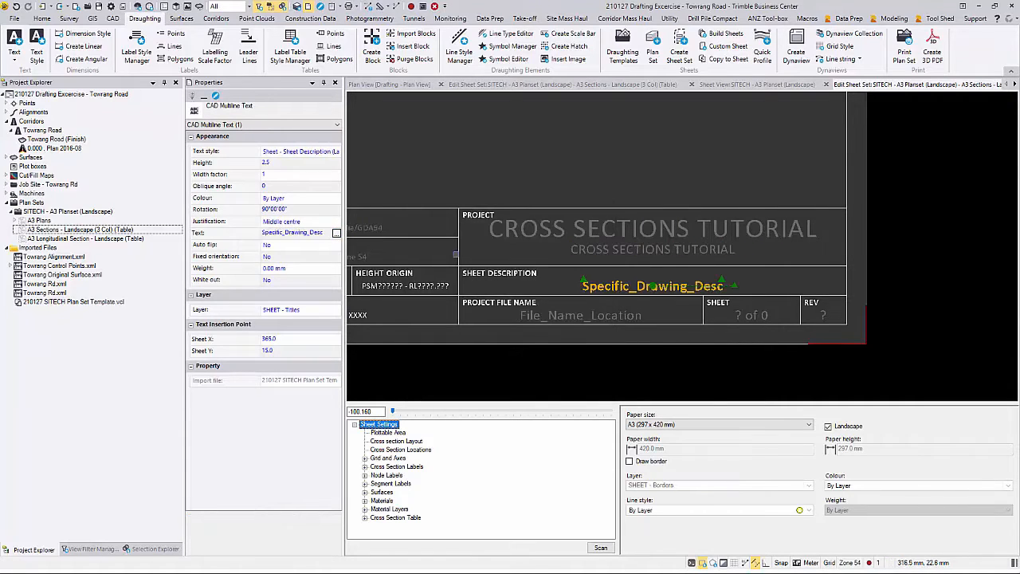
pyautogui.click(335, 233)
pyautogui.write('CROSS SECTIONS CH100 - CH800')
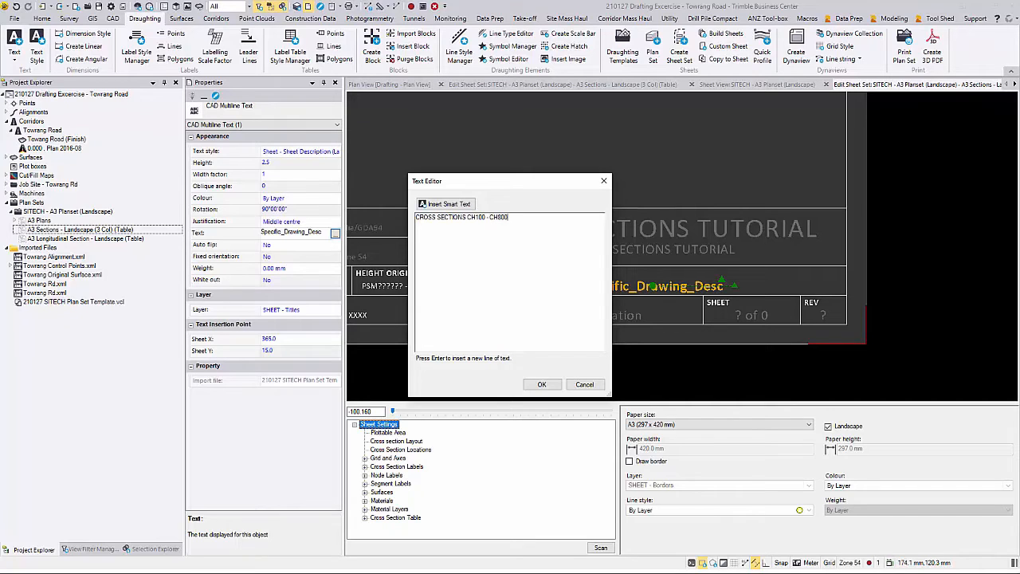
pyautogui.click(541, 384)
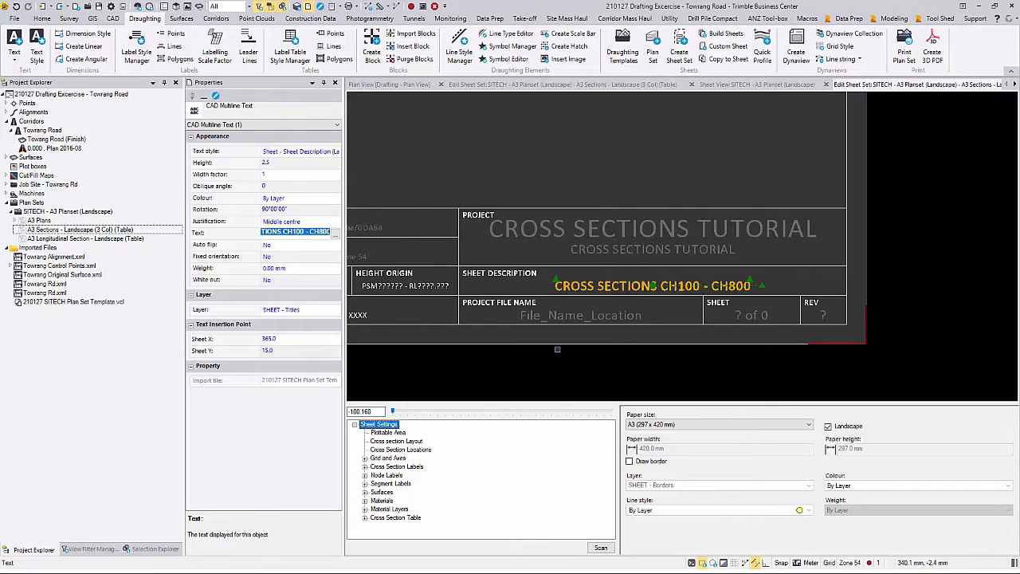
pyautogui.click(824, 314)
pyautogui.click(335, 233)
pyautogui.write('A')
pyautogui.click(542, 384)
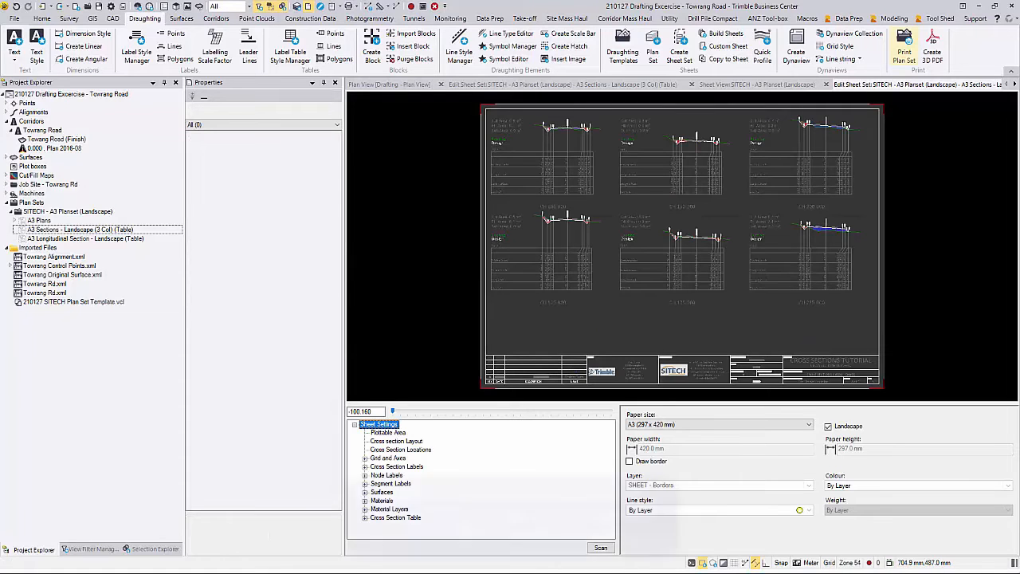
# Step: Build the A3 Sections sheets and step a new sheet view from Sheet 1 through Sheet 5
pyautogui.rightClick(80, 230)
pyautogui.click(119, 273)
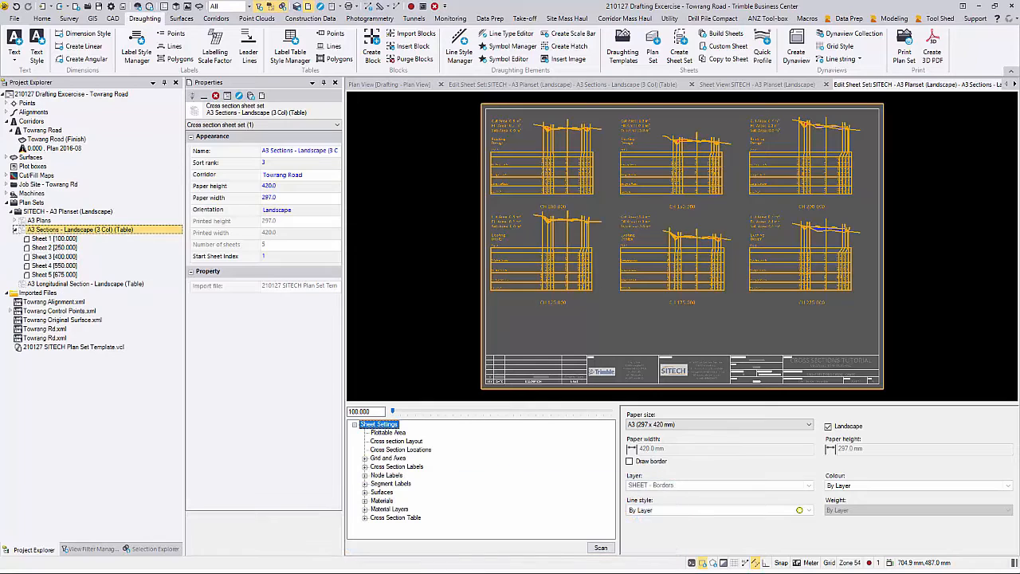
pyautogui.rightClick(72, 238)
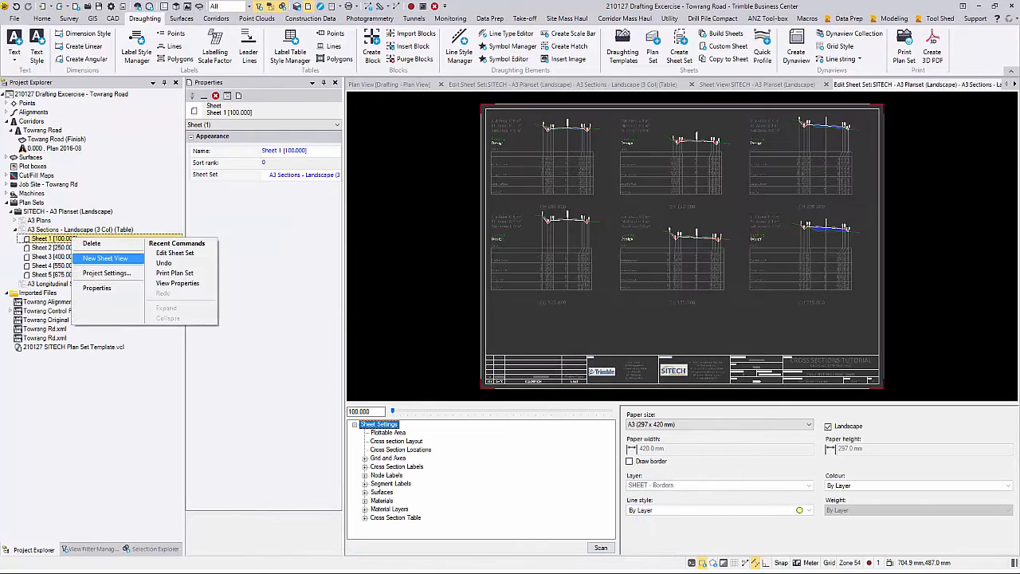
pyautogui.click(105, 258)
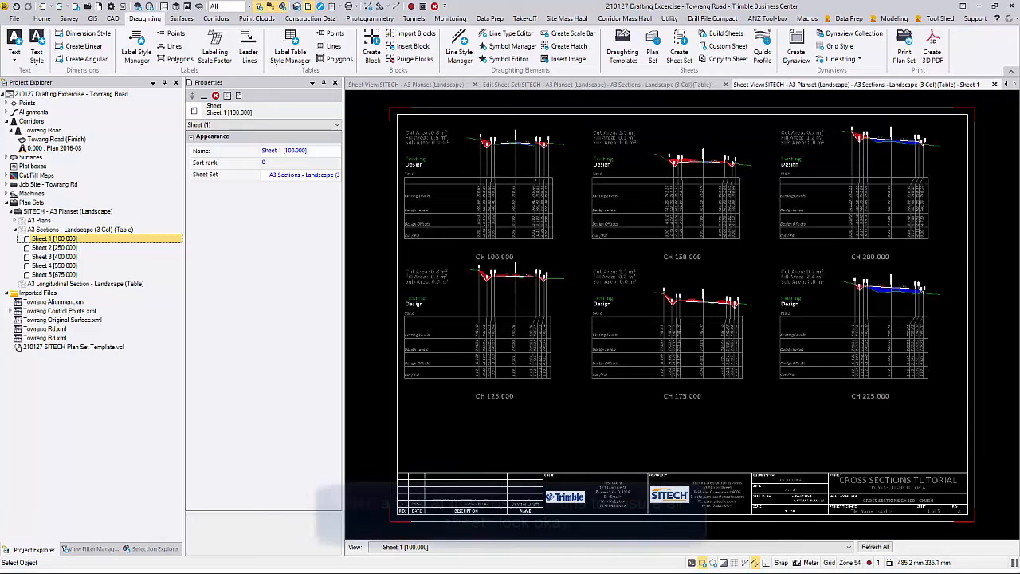
pyautogui.press('Down')
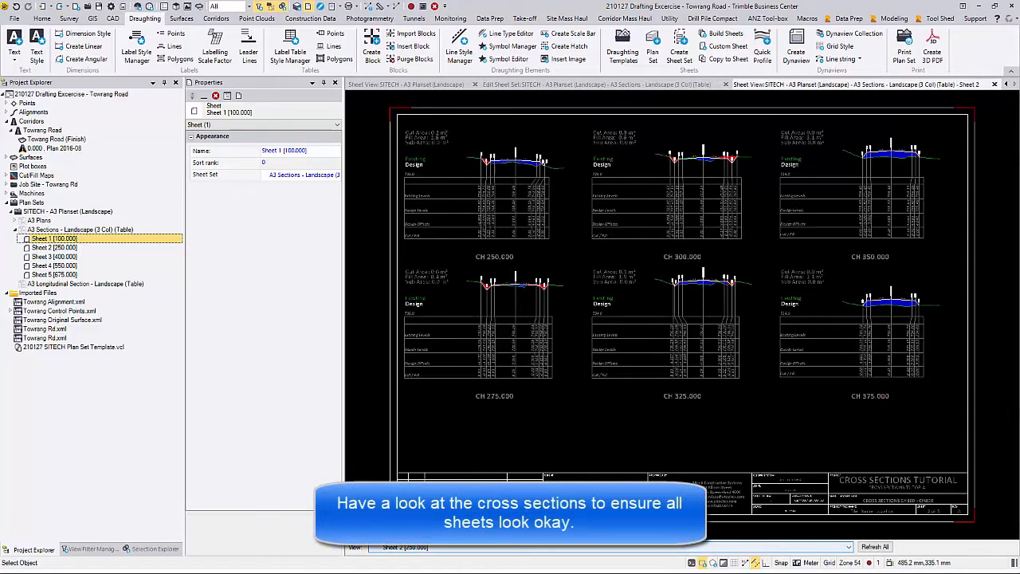
pyautogui.press('Down')
pyautogui.press('Down')
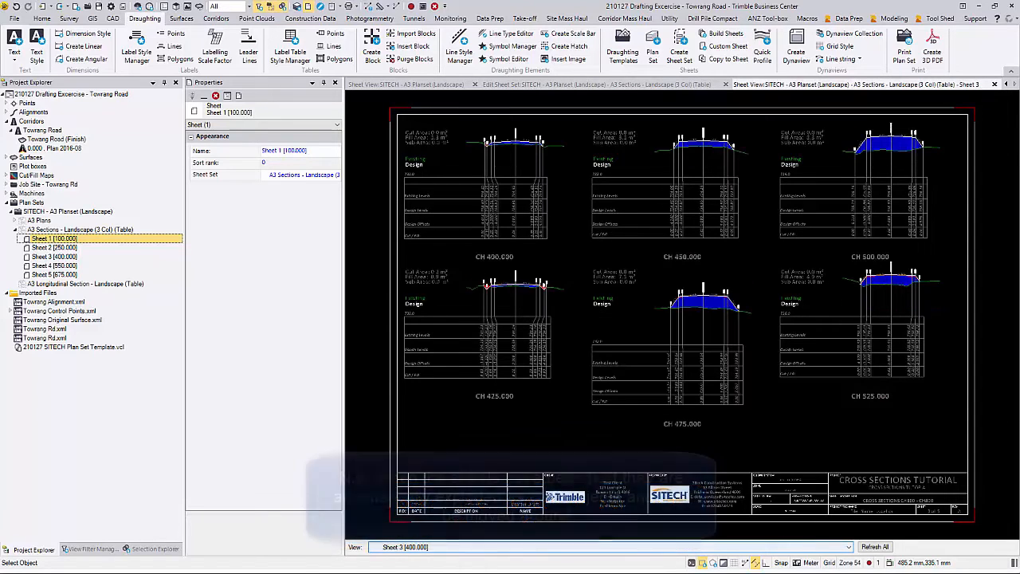
pyautogui.press('Down')
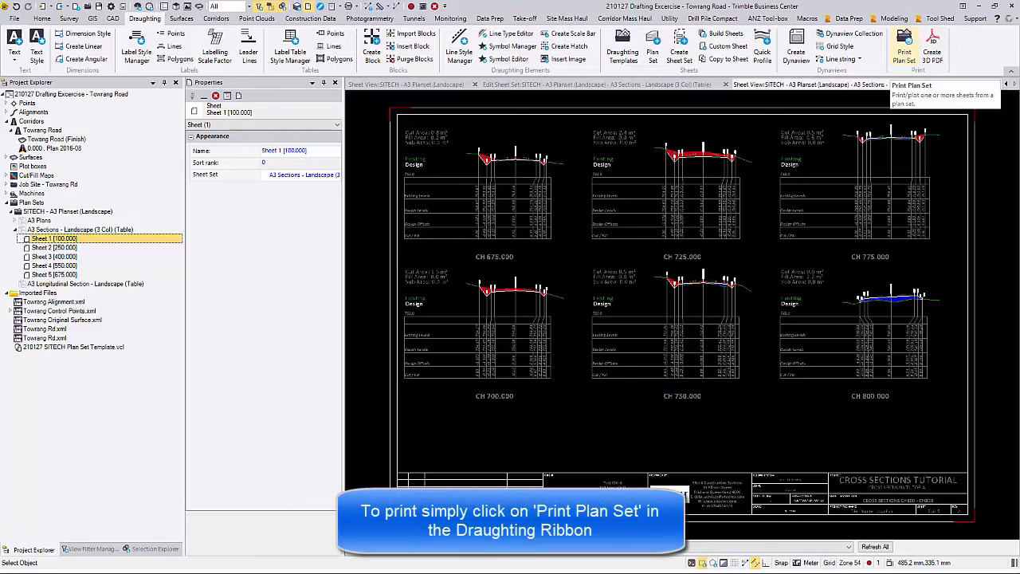
# Step: Print only the A3 Sections - Landscape (3 Col) (Table) set to PDF, overwriting Cross Sections Tutorial.pdf
pyautogui.click(904, 54)
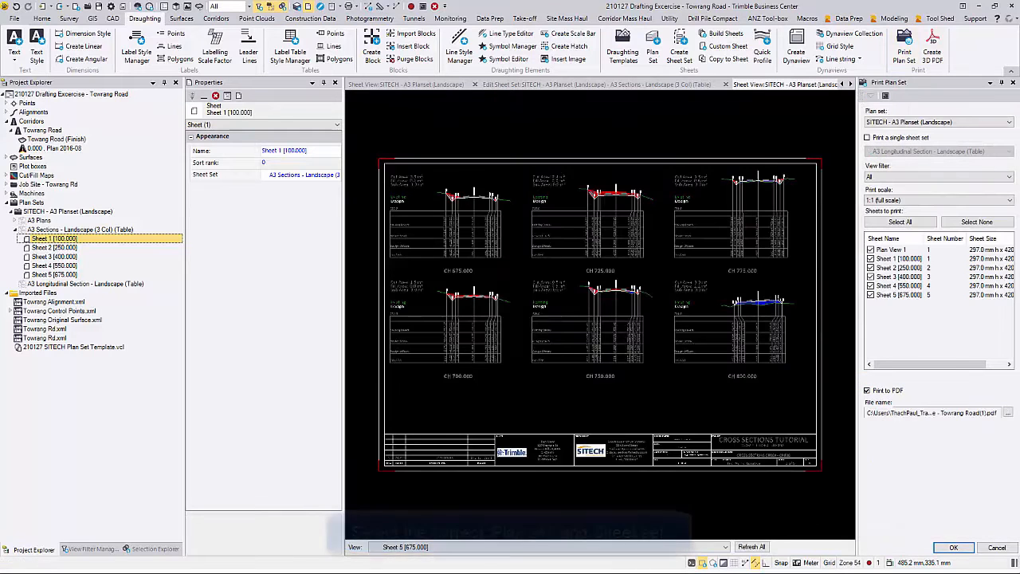
pyautogui.click(867, 138)
pyautogui.click(940, 151)
pyautogui.click(922, 168)
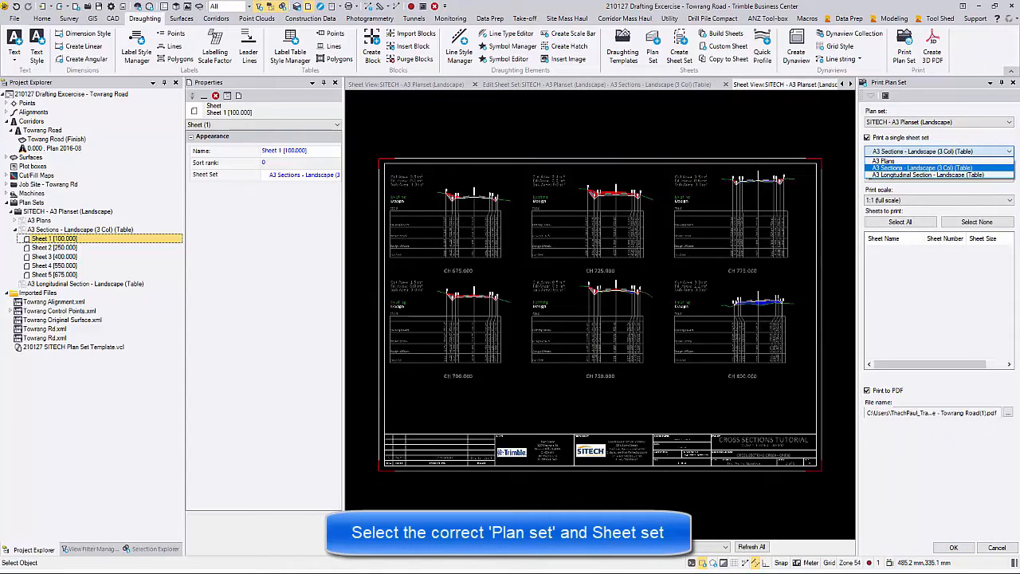
pyautogui.click(922, 169)
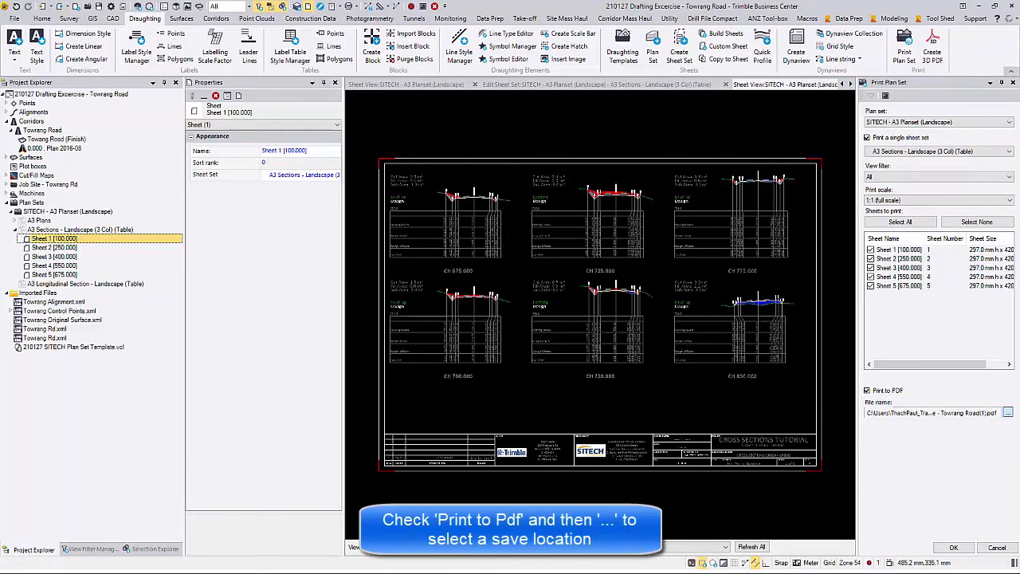
pyautogui.click(1007, 411)
pyautogui.click(218, 111)
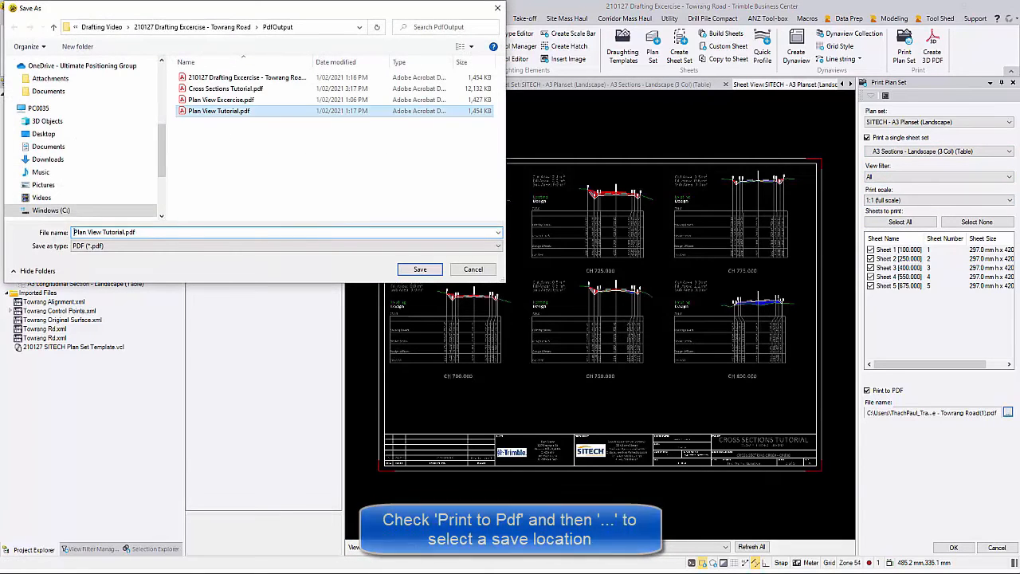
pyautogui.click(225, 88)
pyautogui.click(420, 269)
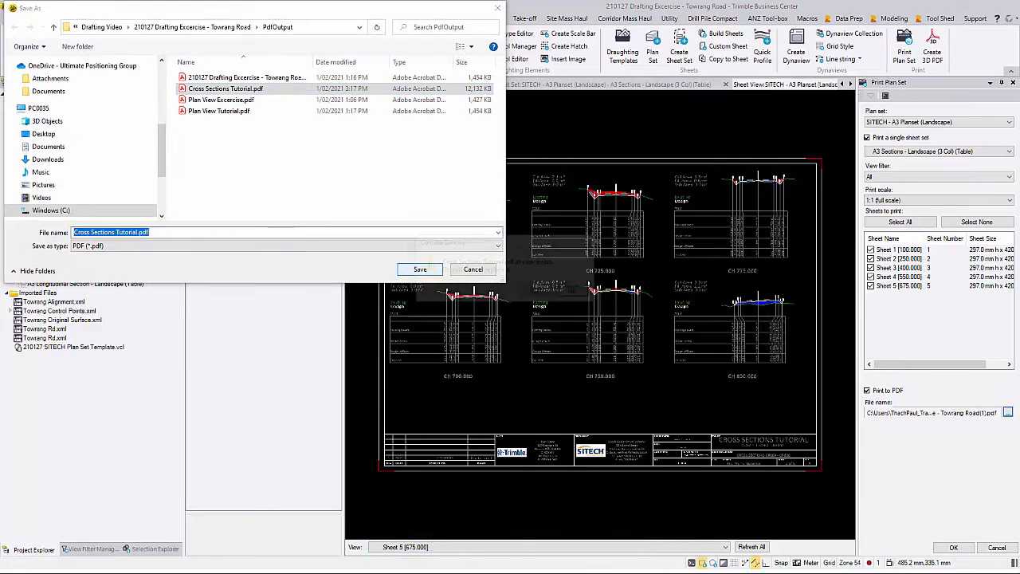
pyautogui.click(536, 292)
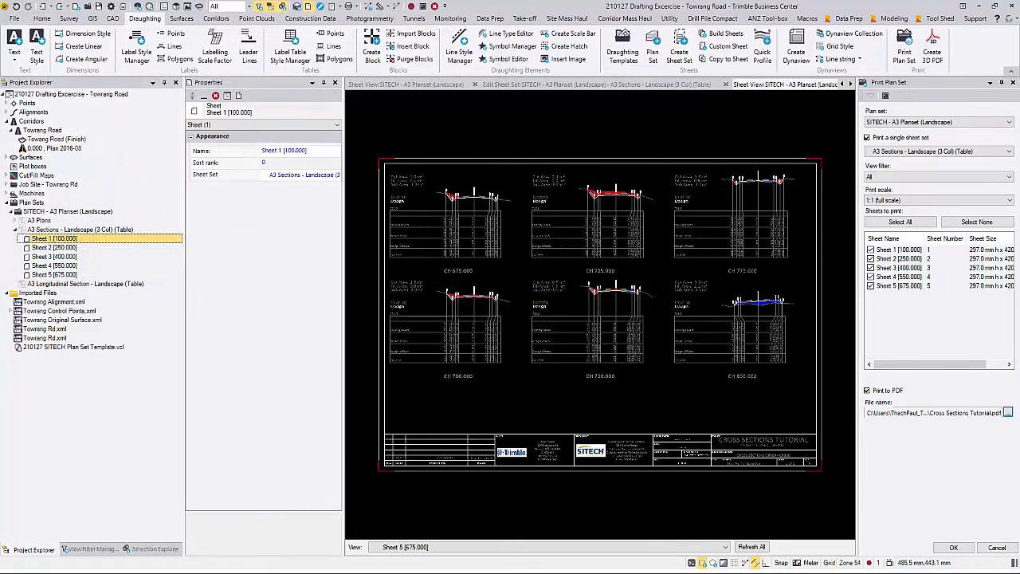
pyautogui.click(953, 547)
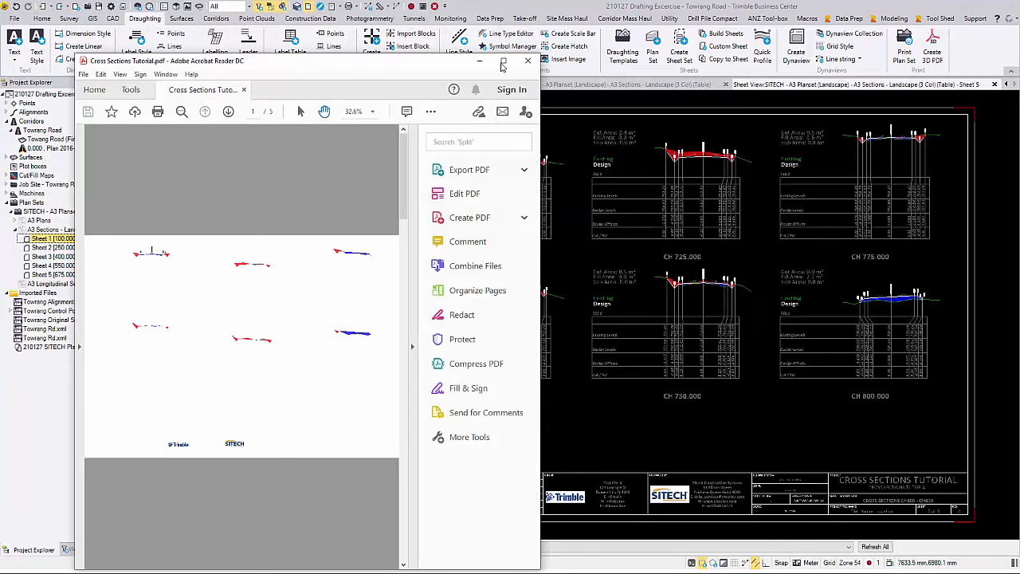
# Step: Maximize Acrobat, page through Cross Sections Tutorial.pdf to page 4, and zoom in on CH 575.000
pyautogui.click(503, 63)
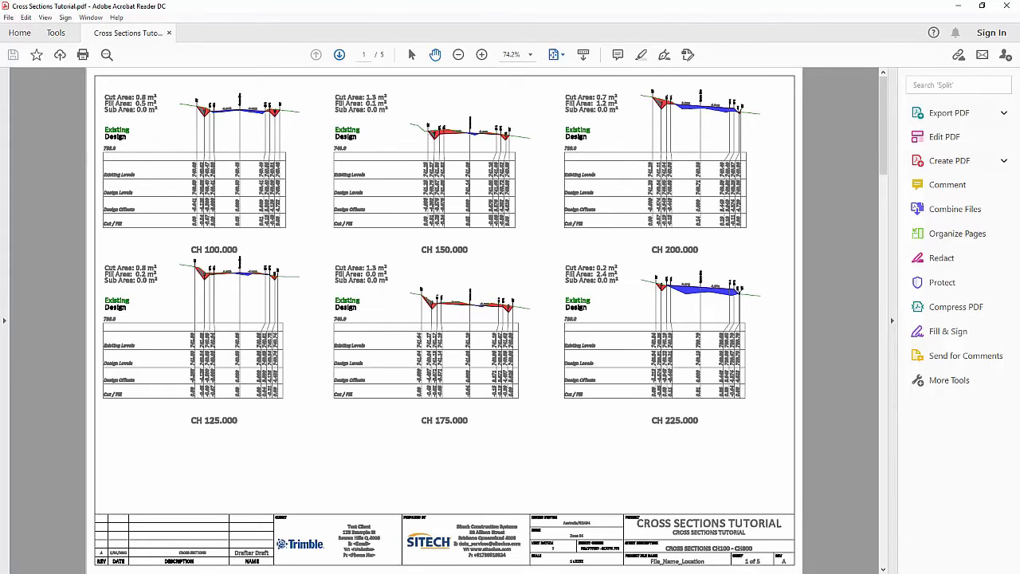
pyautogui.click(339, 55)
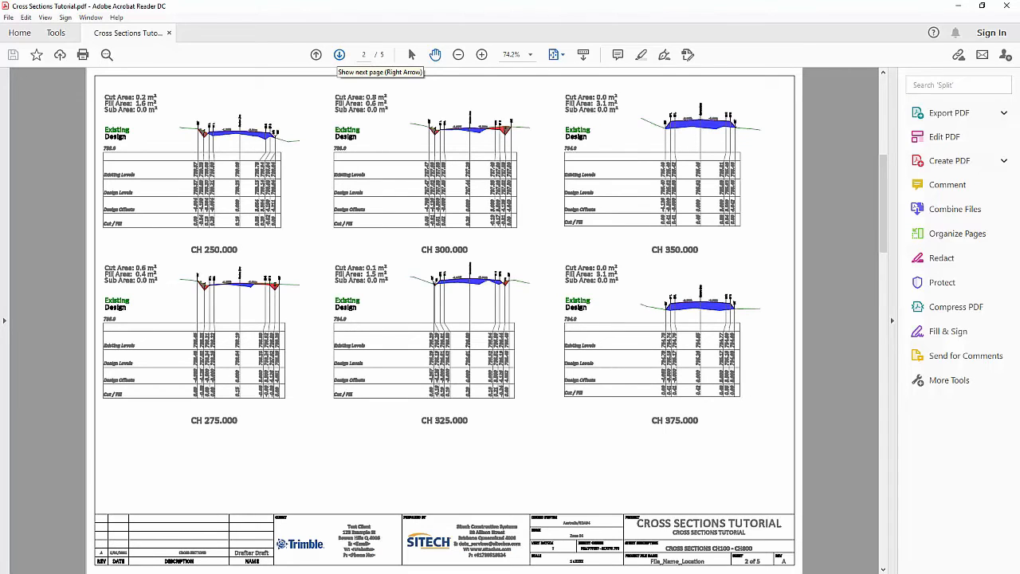
pyautogui.click(340, 55)
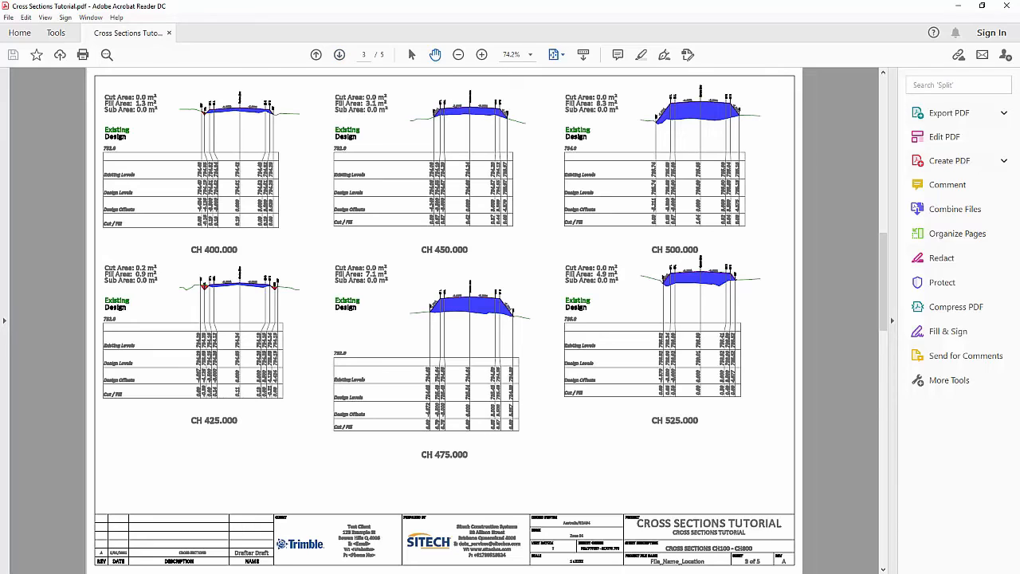
pyautogui.click(340, 55)
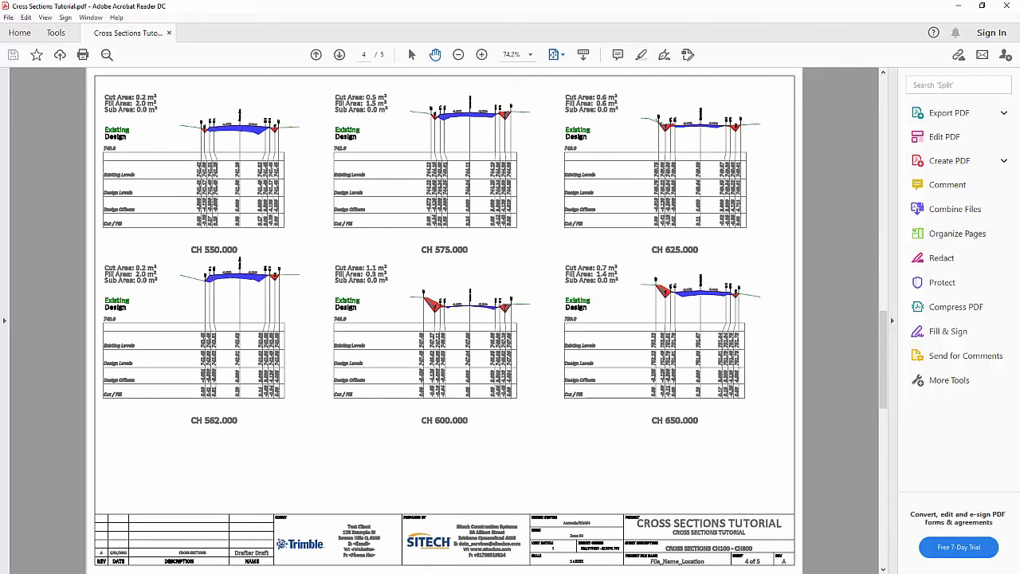
pyautogui.keyDown('ctrl'); pyautogui.scroll(2, 445, 299); pyautogui.keyUp('ctrl')
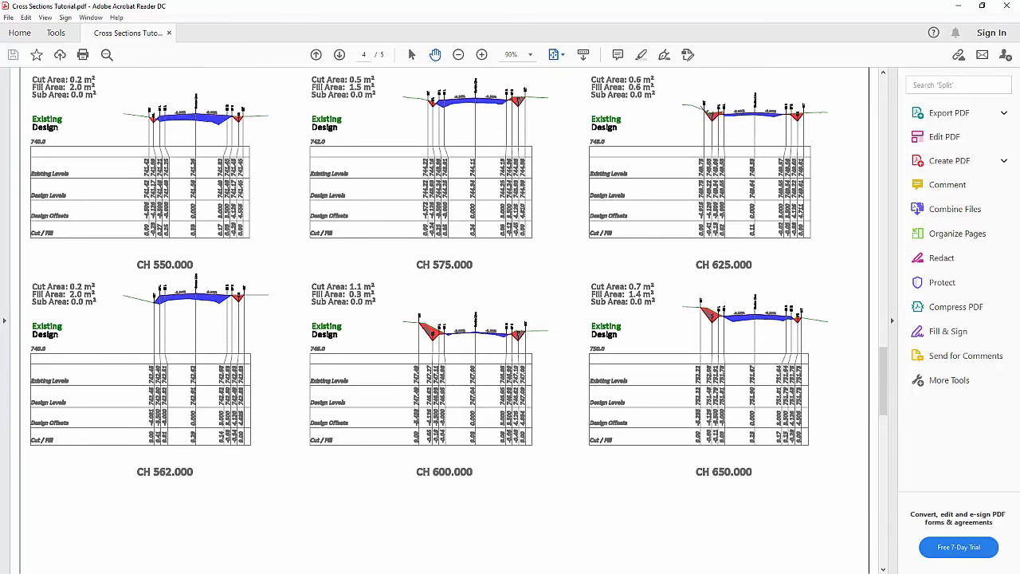
pyautogui.keyDown('ctrl'); pyautogui.scroll(2, 473, 322); pyautogui.keyUp('ctrl')
pyautogui.keyDown('ctrl'); pyautogui.scroll(2, 473, 322); pyautogui.keyUp('ctrl')
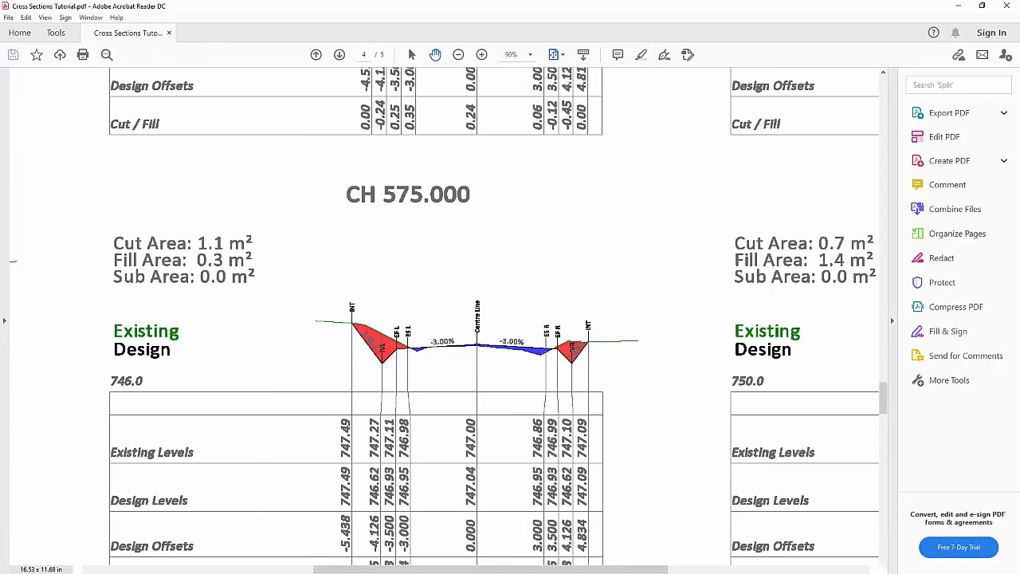
pyautogui.scroll(-3, 494, 319)
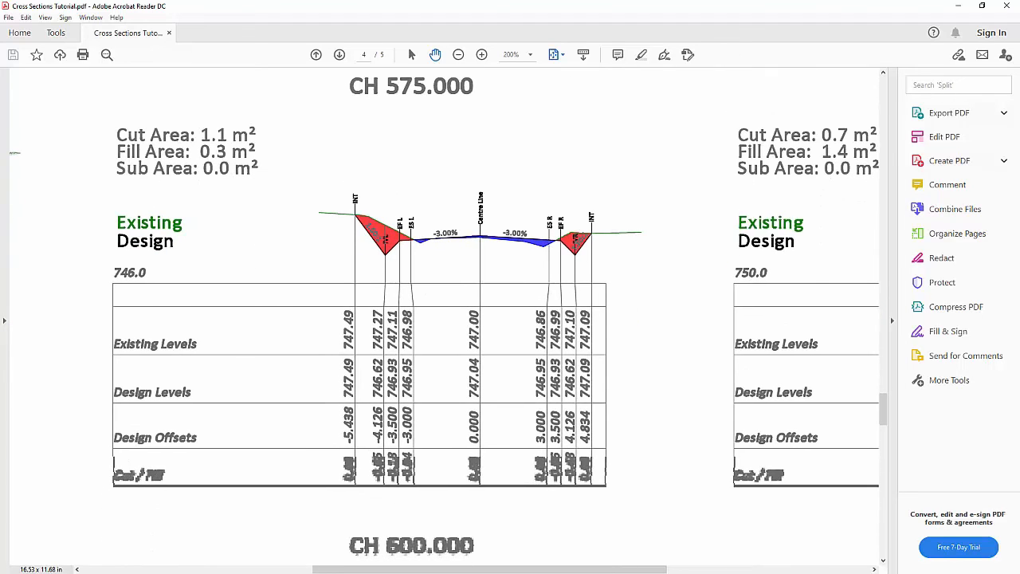